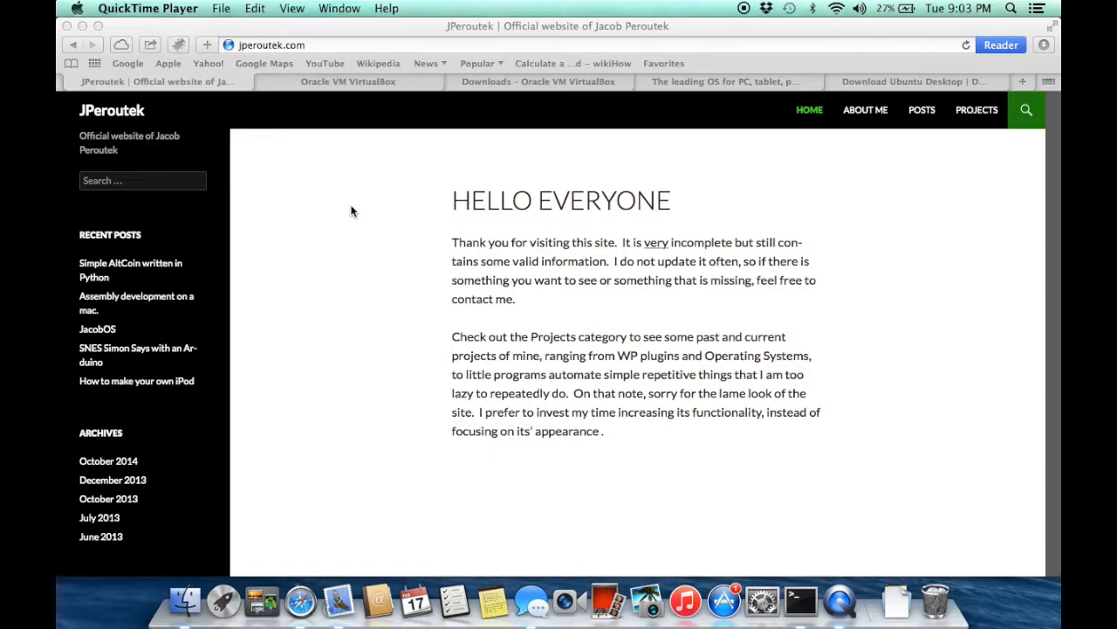
Open the VirtualBox Downloads page and highlight the 'VirtualBox 4.3.22 for OS X hosts x86/amd64' link
{"action": "left_click", "coordinate": [350, 85]}
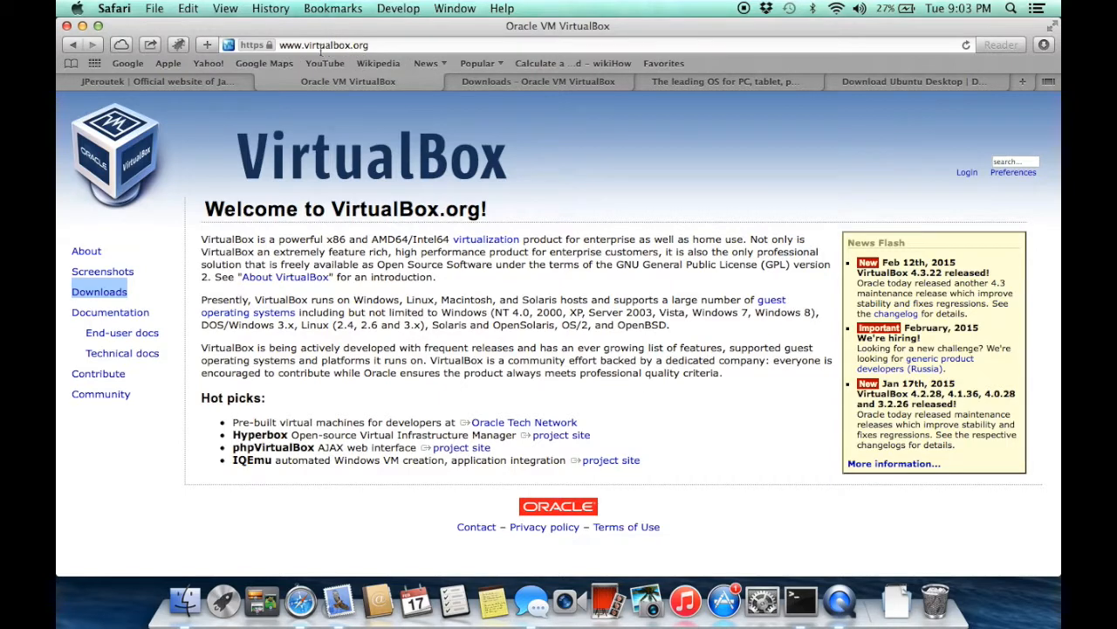
{"action": "left_click_drag", "start_coordinate": [306, 49], "coordinate": [372, 45]}
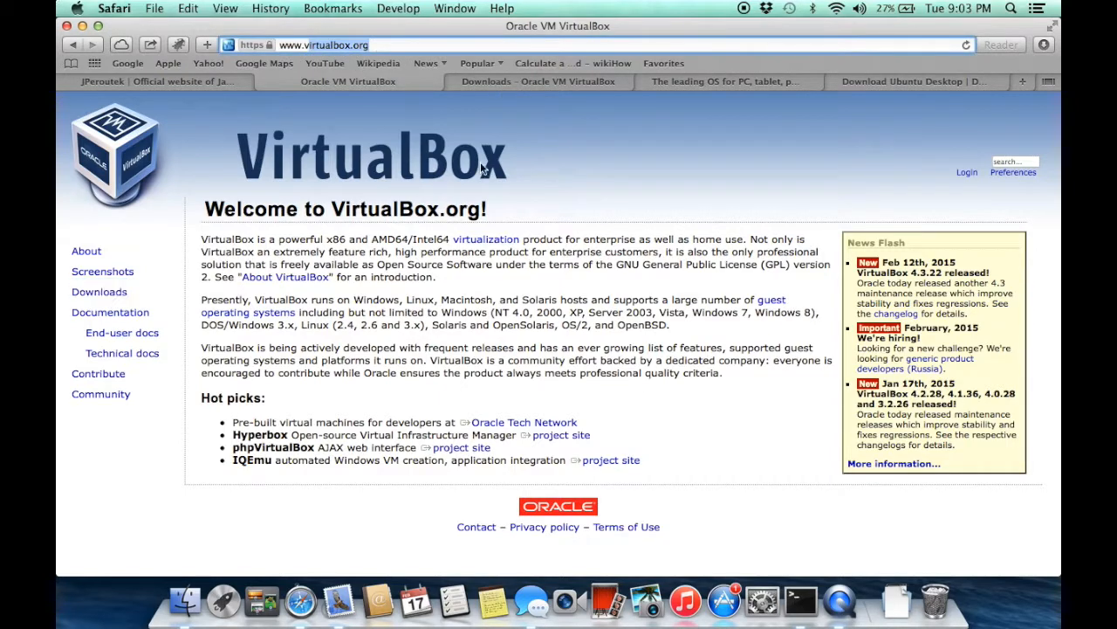
{"action": "left_click", "coordinate": [507, 79]}
{"action": "scroll", "coordinate": [373, 281], "scroll_direction": "up", "scroll_amount": 10}
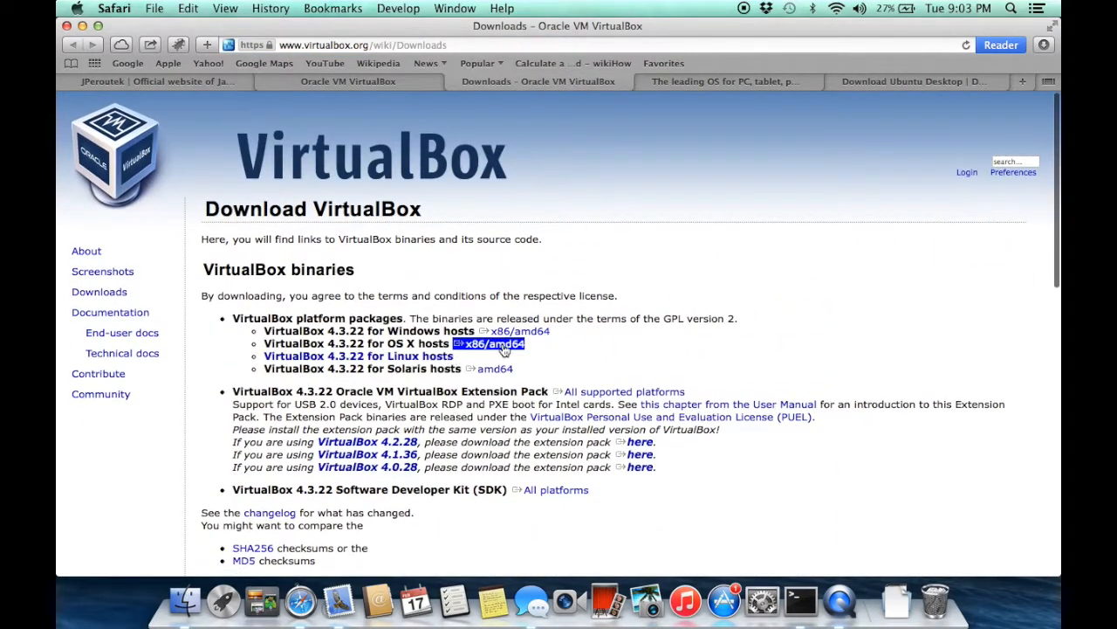
{"action": "left_click_drag", "start_coordinate": [395, 345], "coordinate": [485, 344]}
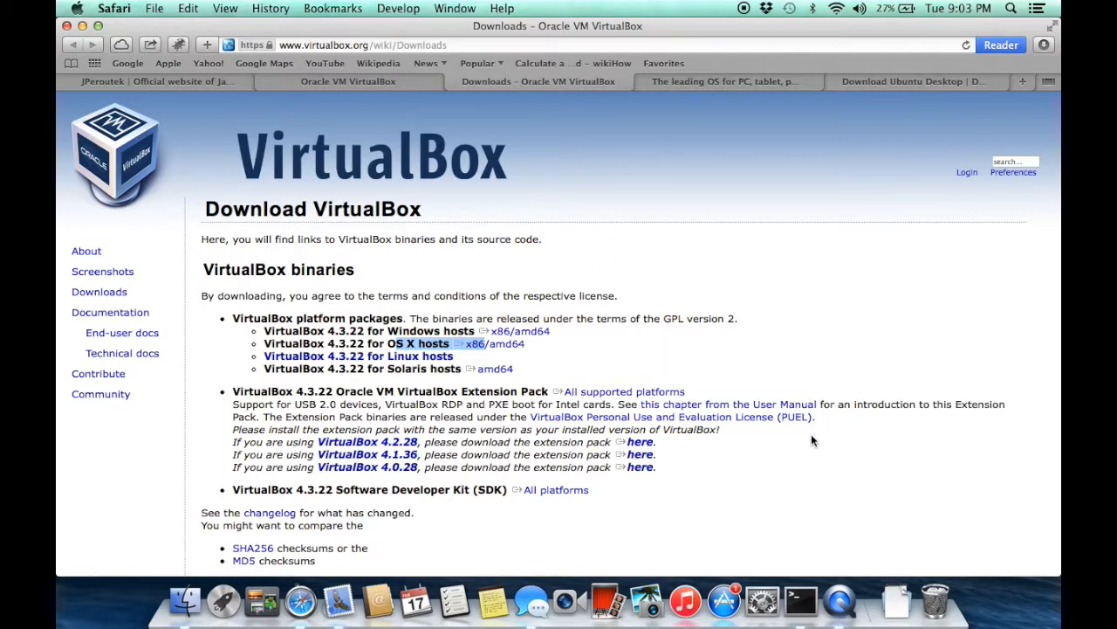
Show the Ubuntu 14.04.1 LTS Download Desktop page with the '64-bit — recommended' flavour selected
{"action": "left_click", "coordinate": [694, 83]}
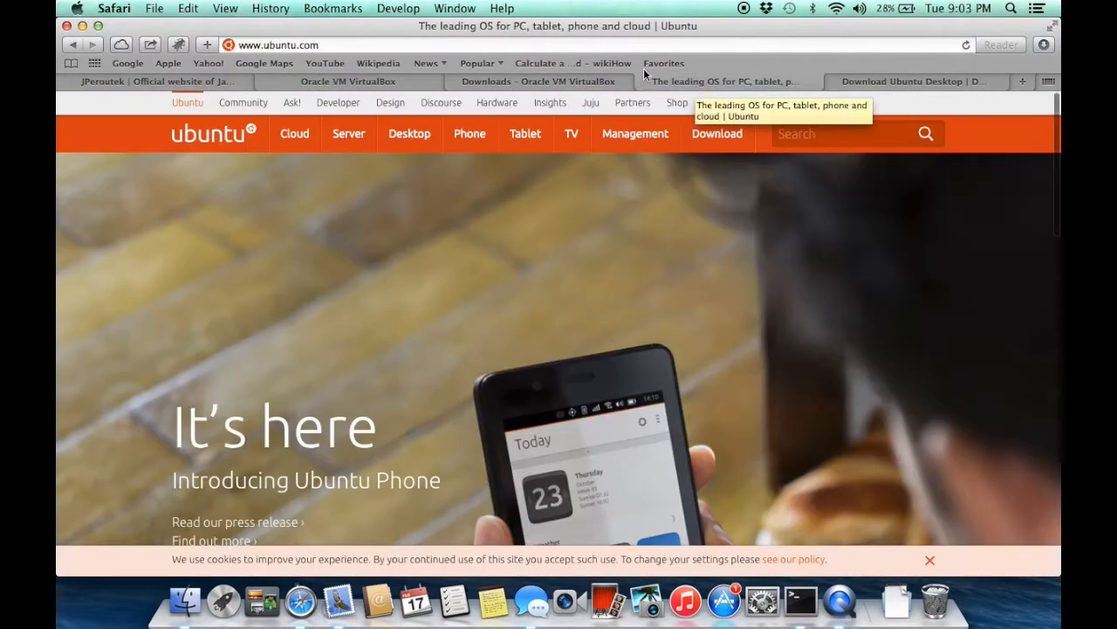
{"action": "left_click", "coordinate": [408, 43]}
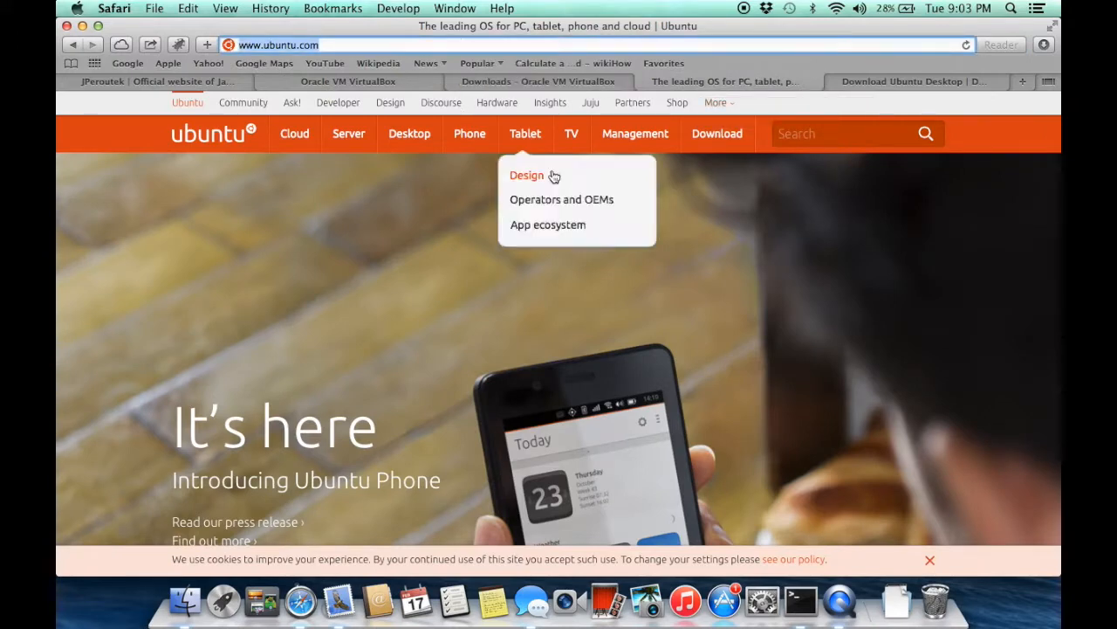
{"action": "mouse_move", "coordinate": [688, 154]}
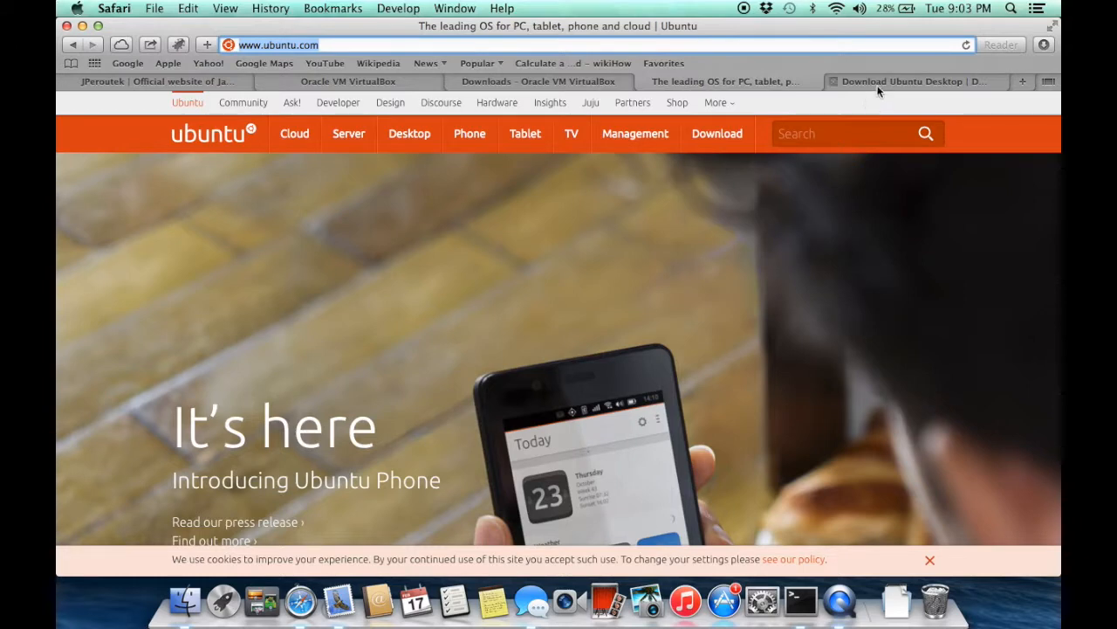
{"action": "left_click", "coordinate": [878, 82]}
{"action": "left_click", "coordinate": [758, 412]}
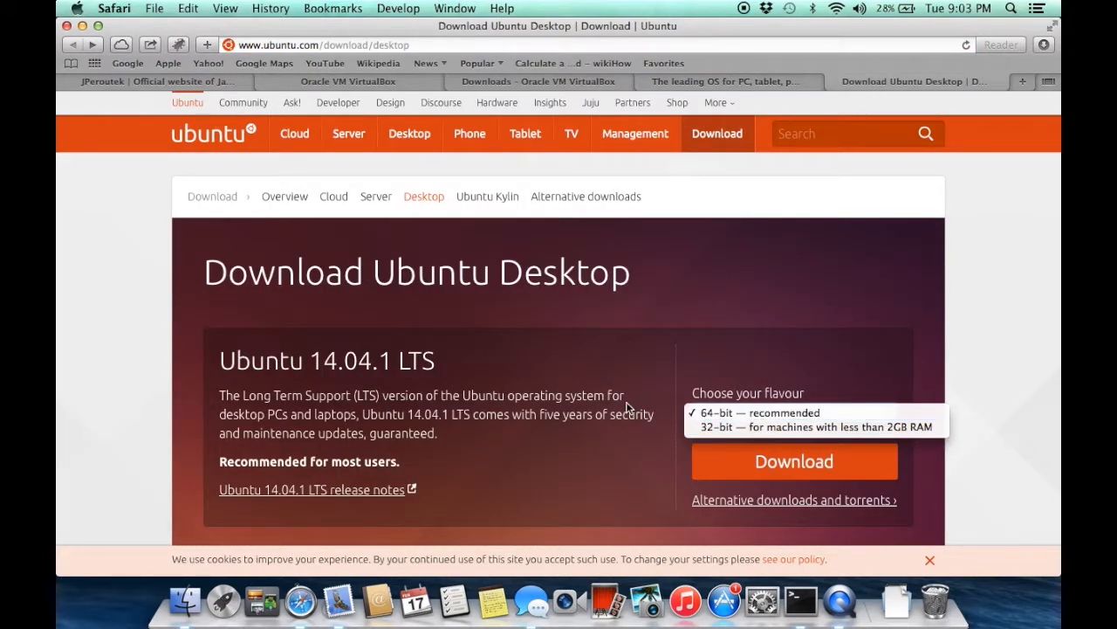
{"action": "left_click", "coordinate": [683, 374]}
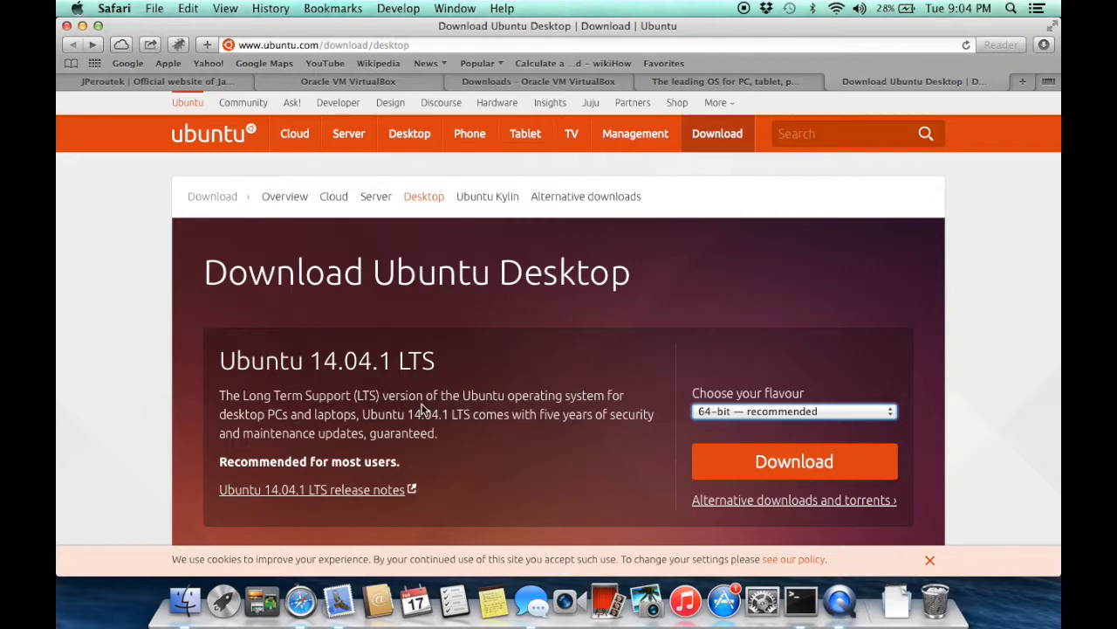
Launch VirtualBox from Spotlight by searching 'vir'
{"action": "key", "text": "super+space"}
{"action": "type", "text": "vir"}
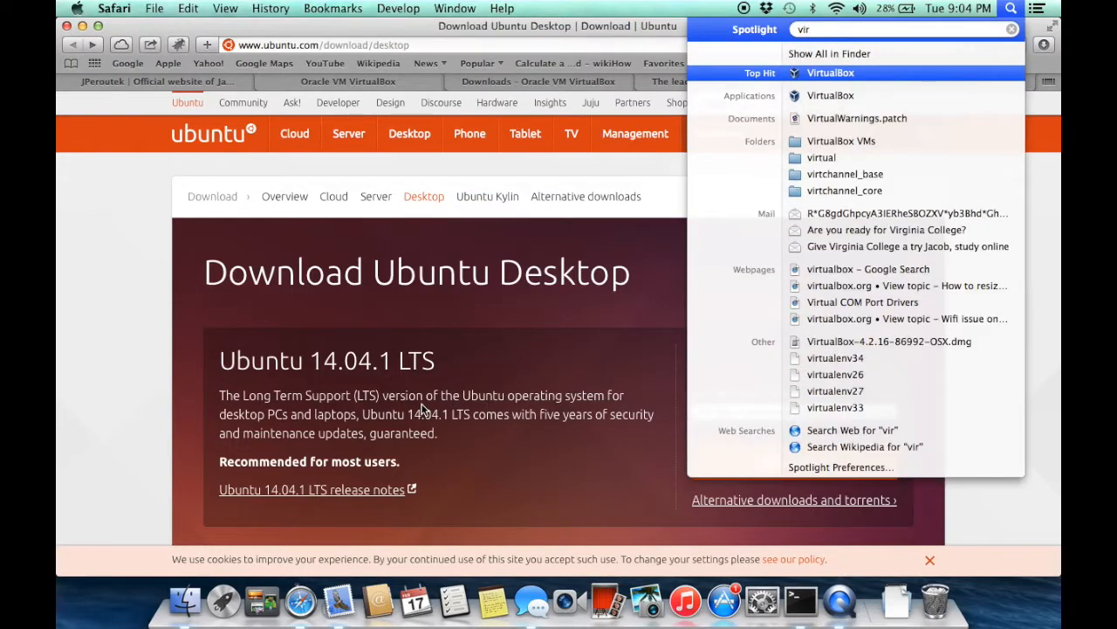
{"action": "key", "text": "Return"}
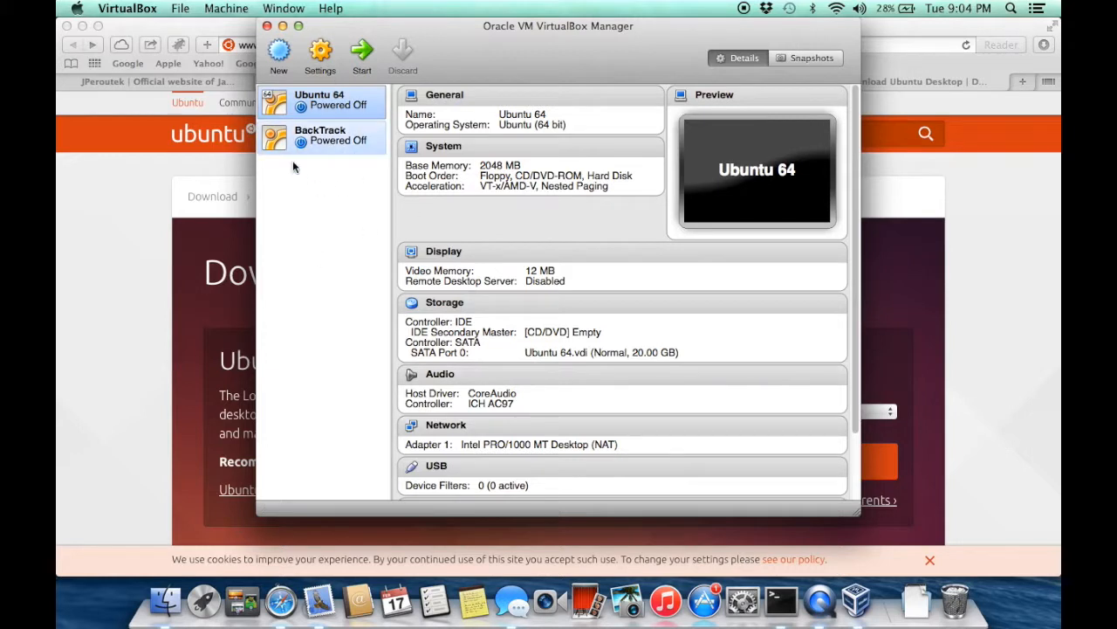
Create a new Linux Ubuntu machine named '2nd Ubuntu' with 2048 MB of memory
{"action": "left_click", "coordinate": [278, 53]}
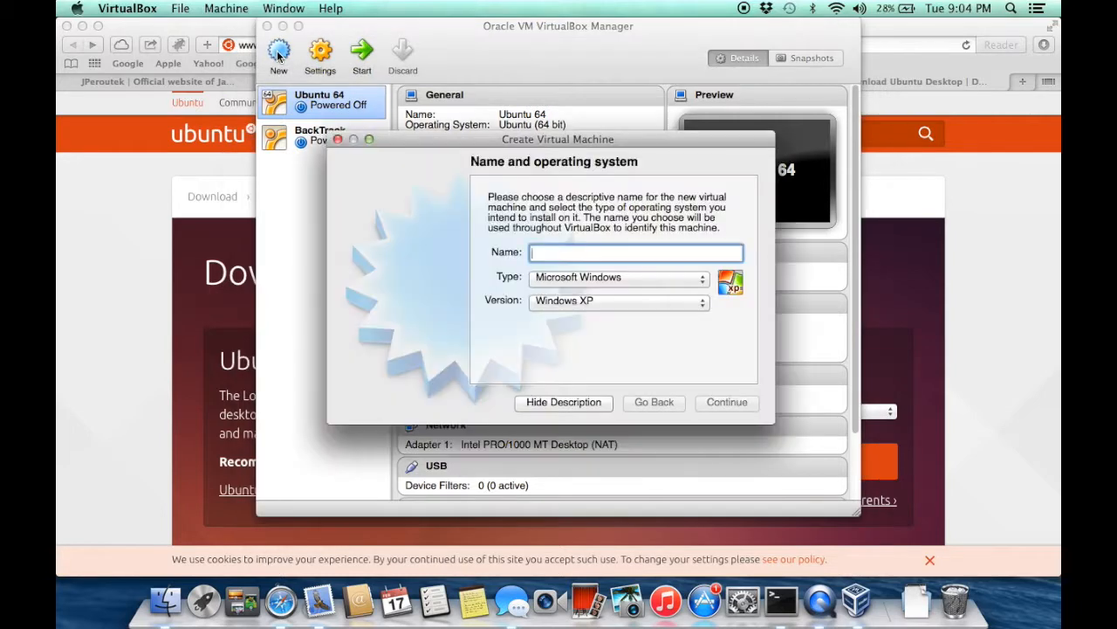
{"action": "type", "text": "2nd Ubuntu"}
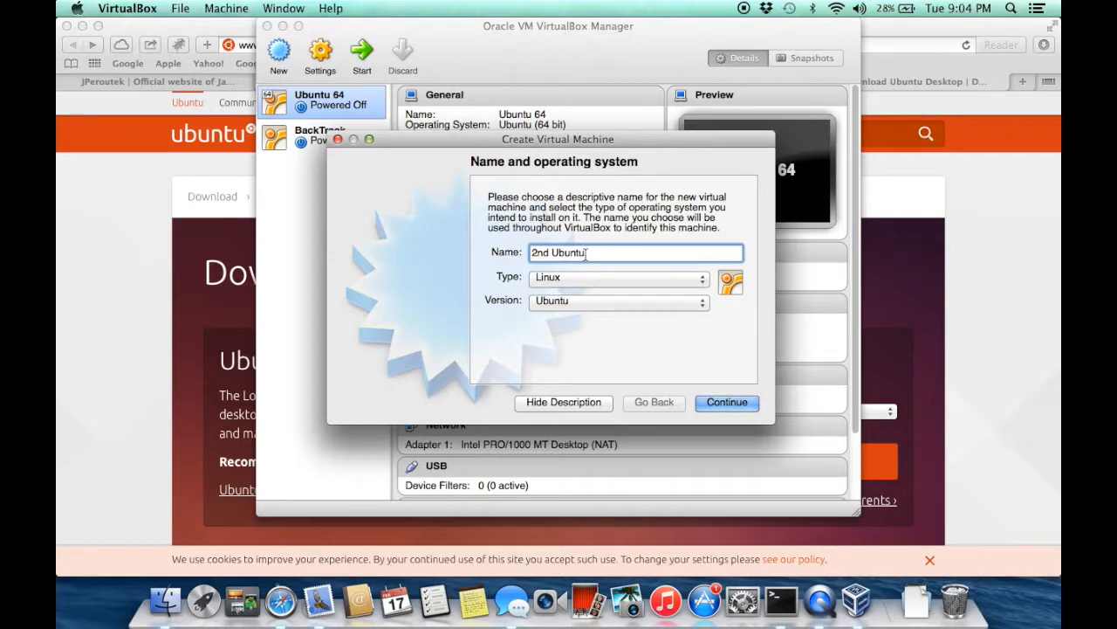
{"action": "left_click_drag", "start_coordinate": [585, 253], "coordinate": [557, 248]}
{"action": "left_click", "coordinate": [722, 407]}
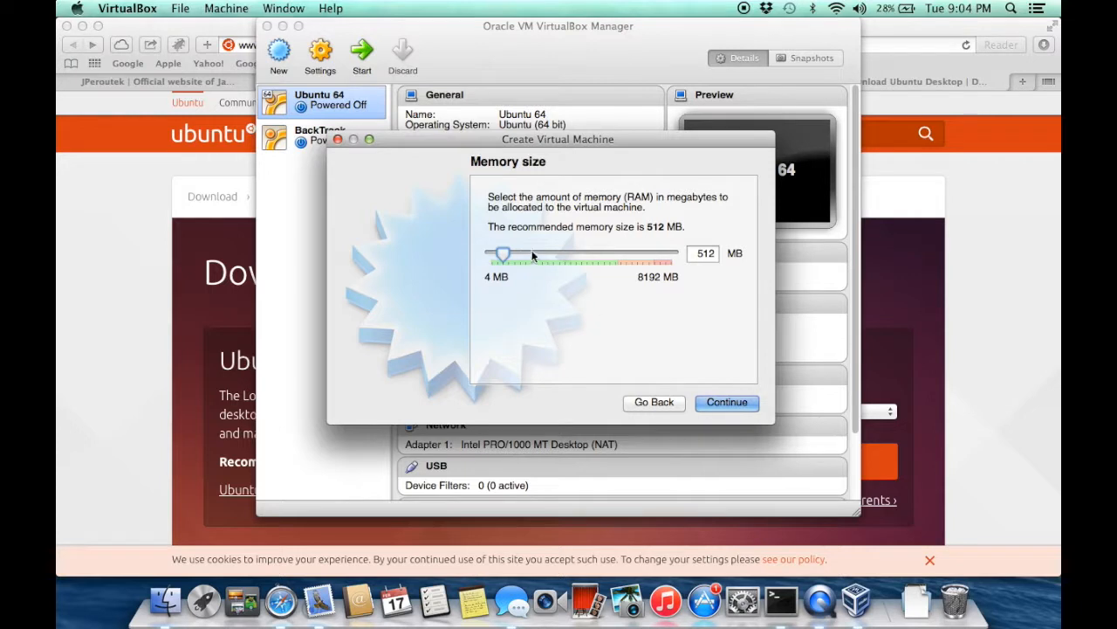
{"action": "left_click_drag", "start_coordinate": [502, 253], "coordinate": [538, 255]}
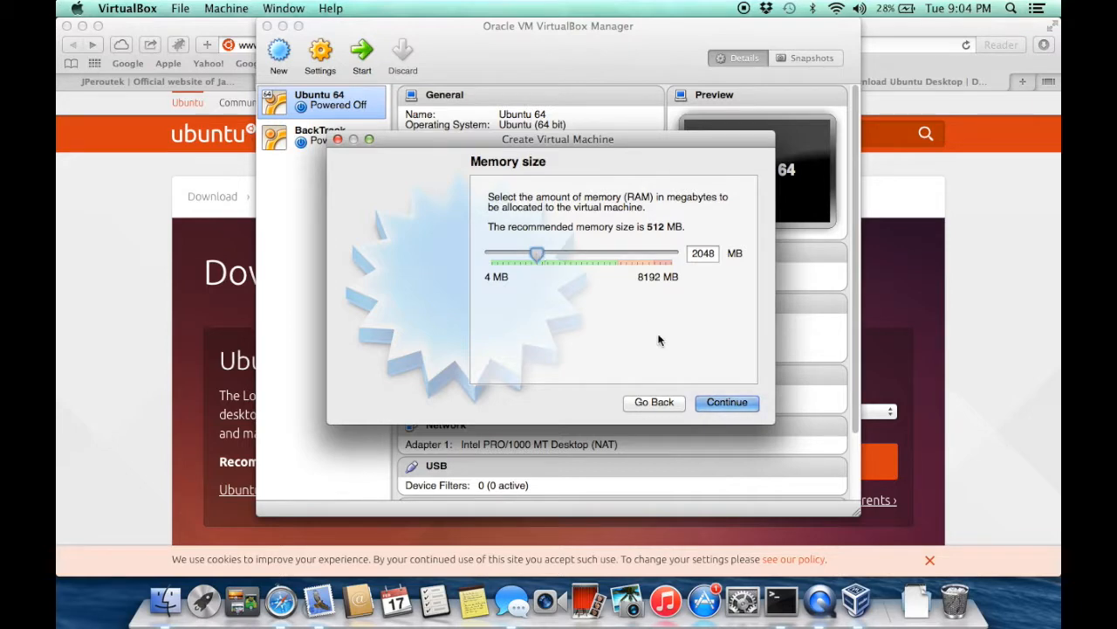
{"action": "left_click", "coordinate": [727, 403]}
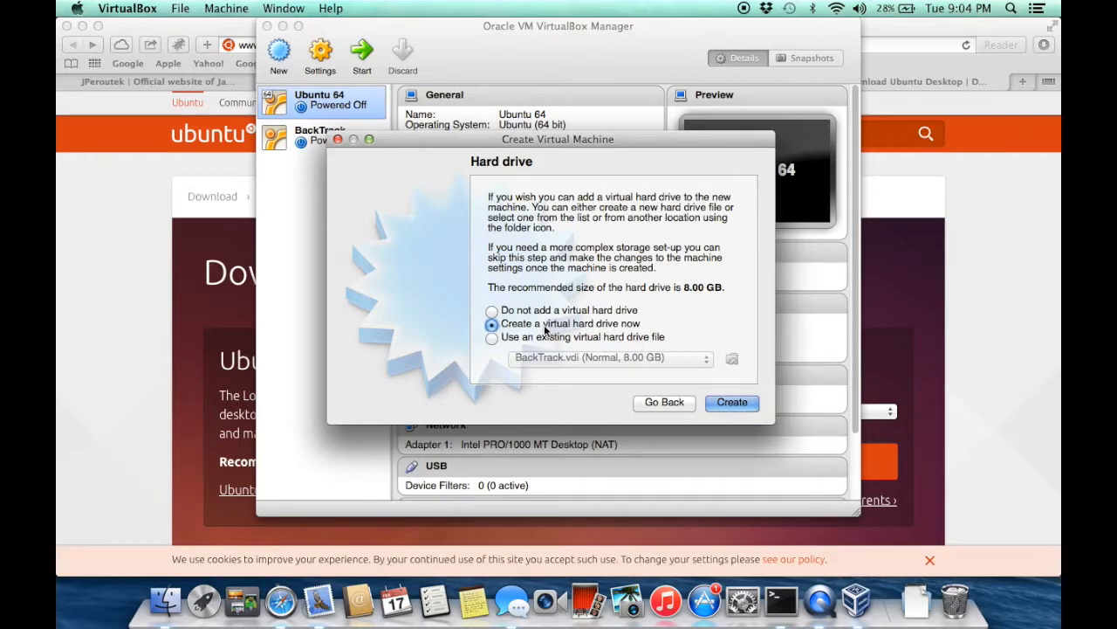
Give 2nd Ubuntu a new dynamically allocated 8.00 GB VDI virtual hard disk
{"action": "left_click", "coordinate": [723, 406]}
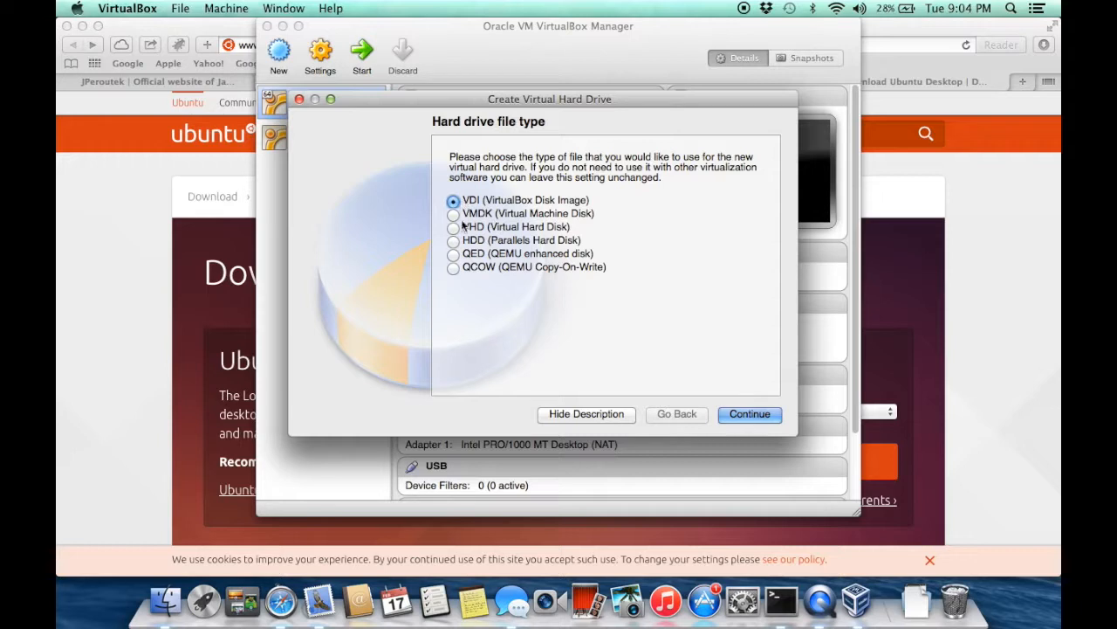
{"action": "left_click", "coordinate": [758, 417]}
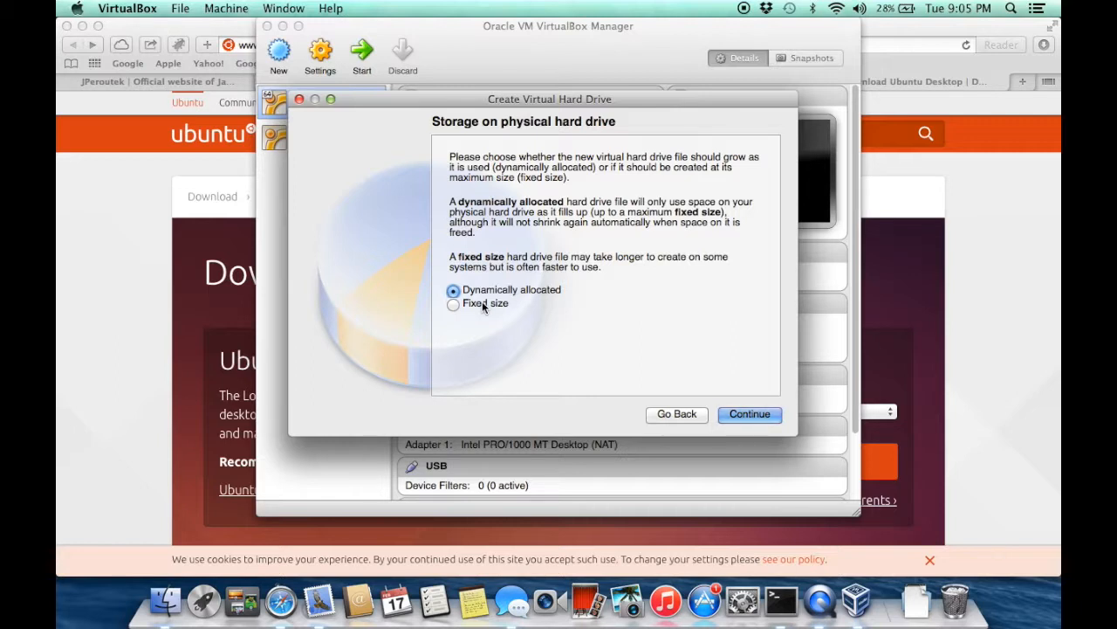
{"action": "left_click", "coordinate": [742, 416]}
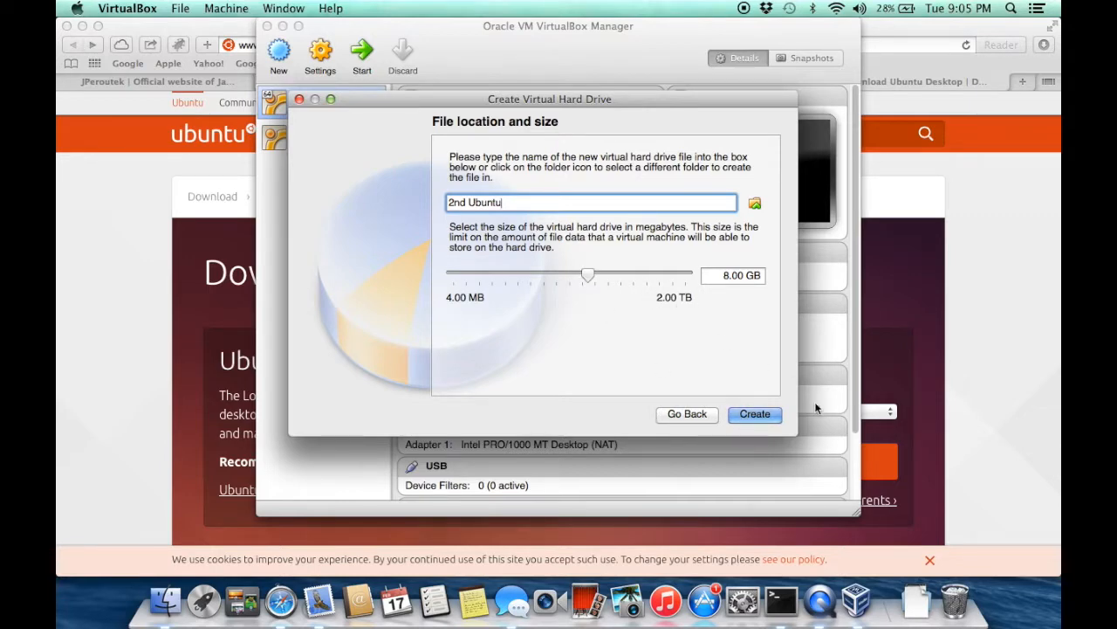
{"action": "left_click", "coordinate": [754, 414]}
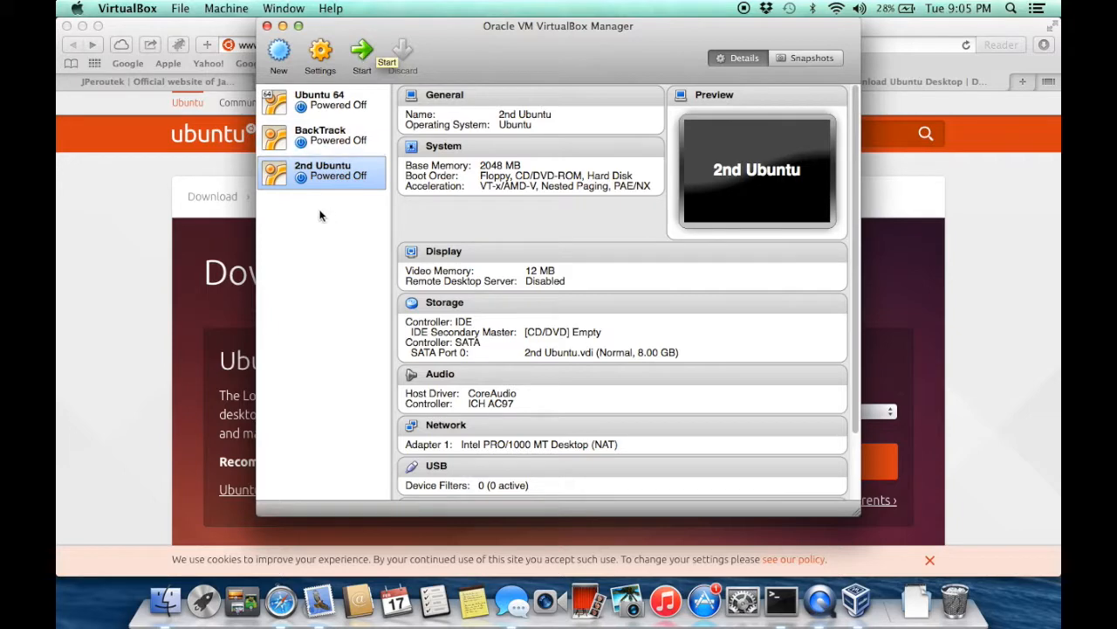
Start 2nd Ubuntu and boot it from ubuntu-12.04.2-desktop-amd64.iso as the start-up disk
{"action": "left_click", "coordinate": [363, 52]}
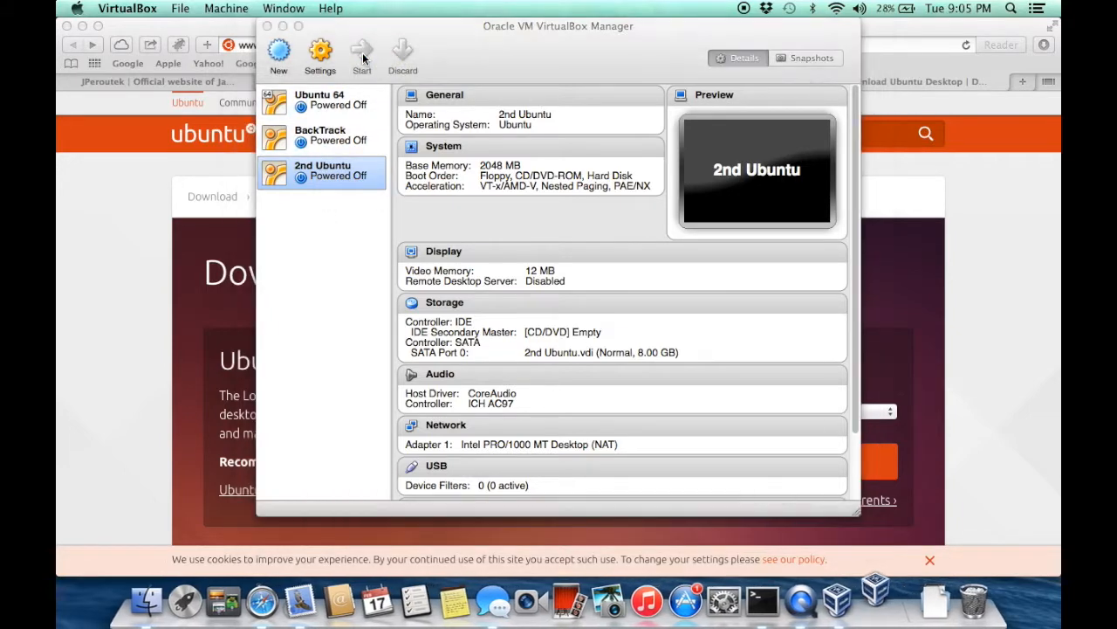
{"action": "key", "text": "Return"}
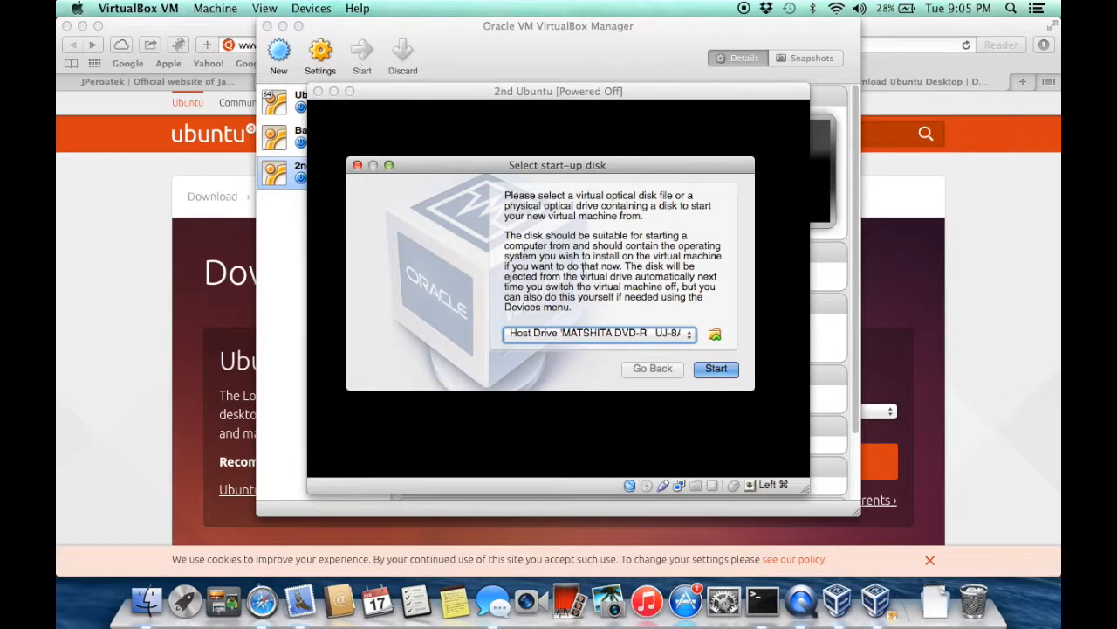
{"action": "left_click", "coordinate": [673, 337]}
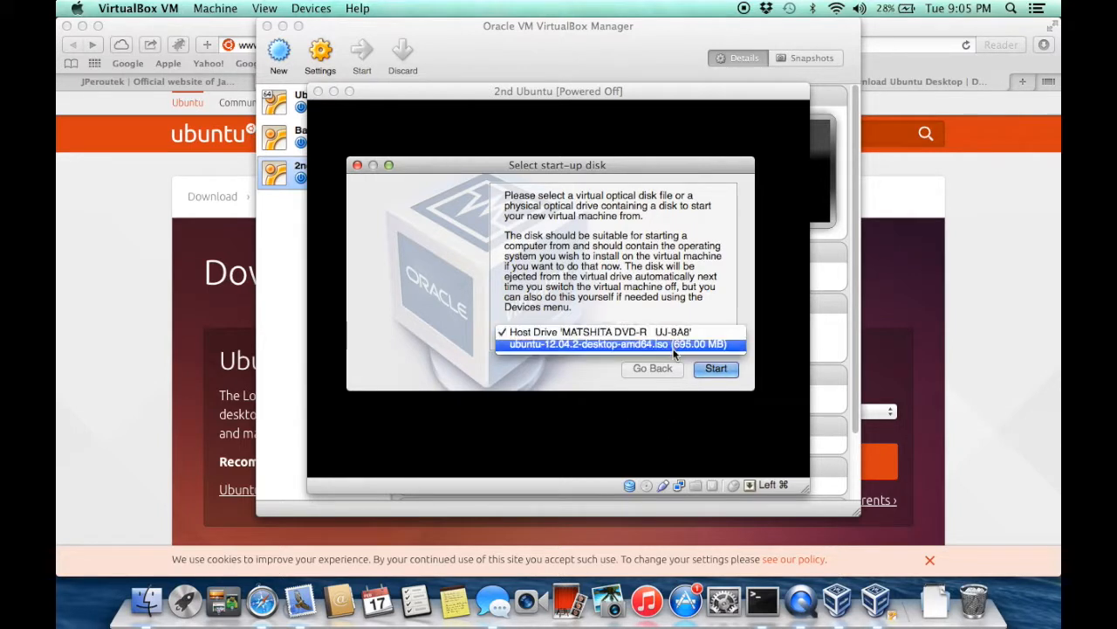
{"action": "left_click", "coordinate": [685, 314]}
{"action": "left_click", "coordinate": [714, 335]}
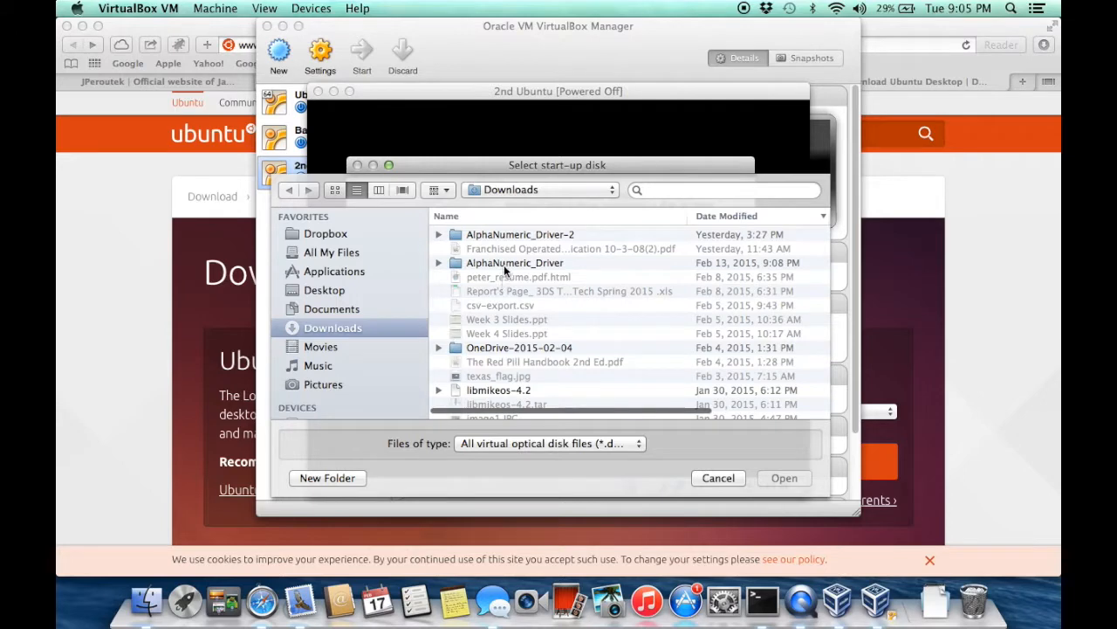
{"action": "left_click", "coordinate": [504, 264]}
{"action": "key", "text": "u"}
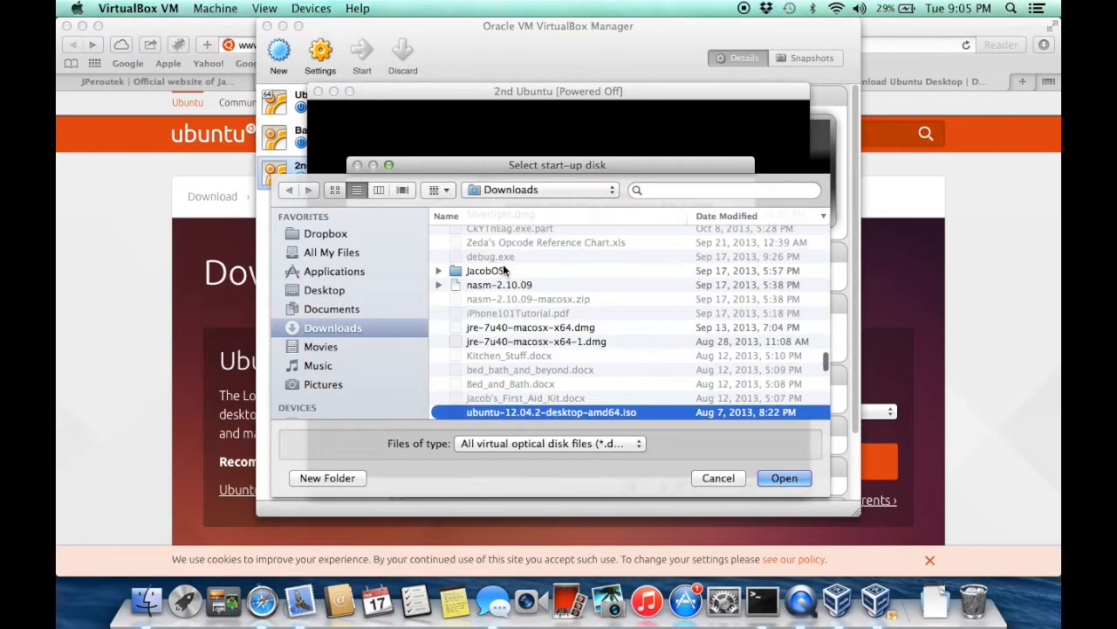
{"action": "left_click", "coordinate": [720, 477]}
{"action": "left_click", "coordinate": [587, 333]}
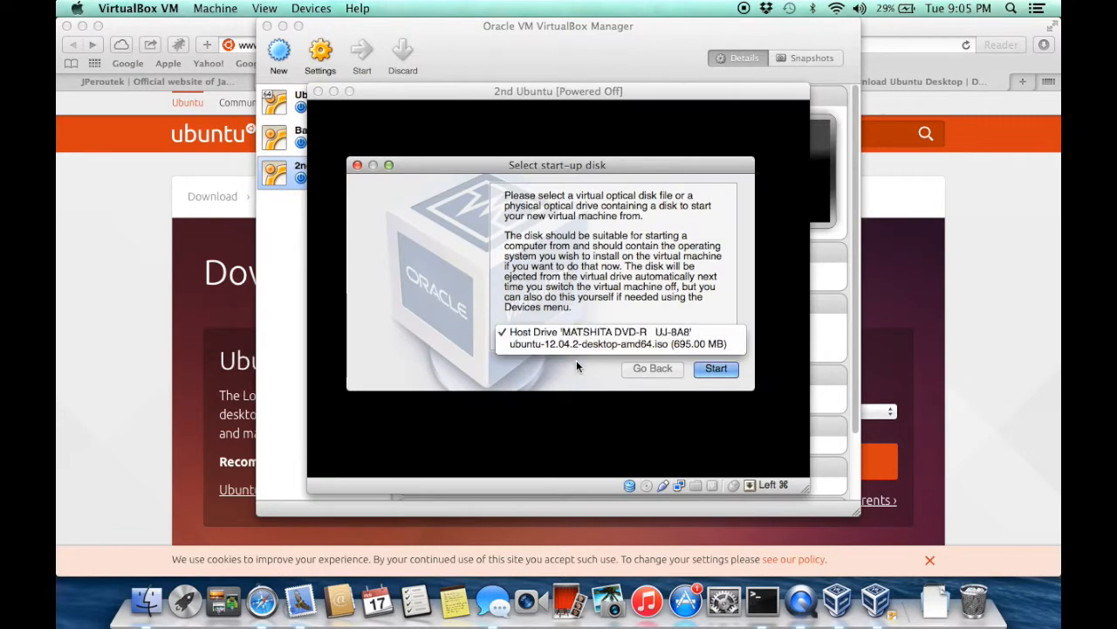
{"action": "left_click", "coordinate": [576, 346]}
{"action": "left_click", "coordinate": [716, 372]}
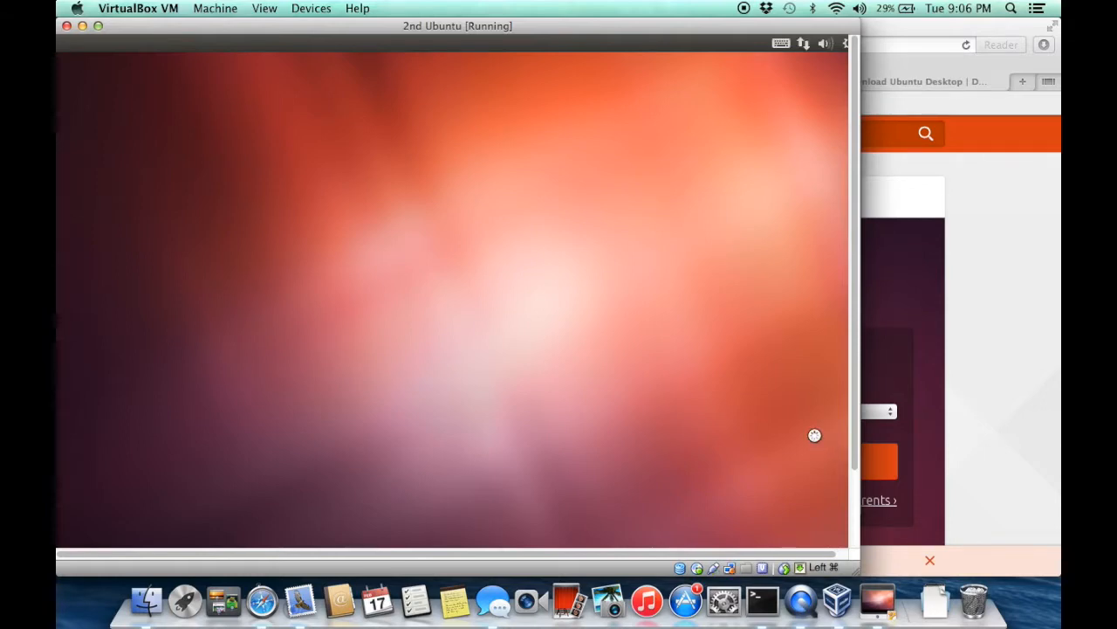
Put the running Ubuntu VM into fullscreen mode with Host+F and confirm the switch
{"action": "key", "text": "super+f"}
{"action": "key", "text": "Return"}
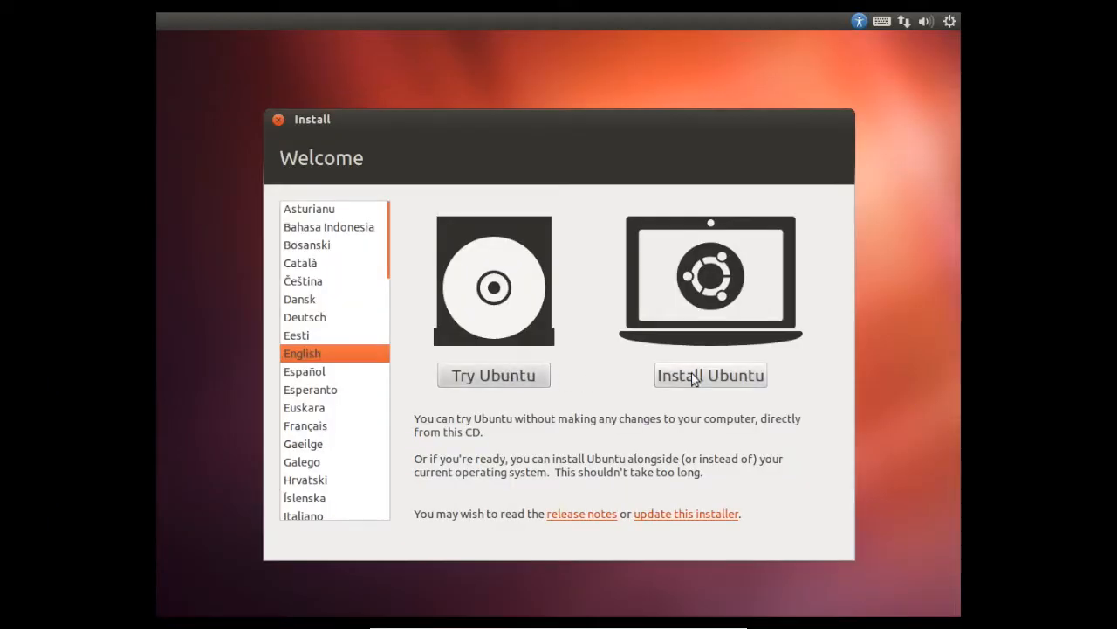
Install Ubuntu with Erase disk on the single VBOX hard disk and begin with Install Now
{"action": "left_click", "coordinate": [692, 373]}
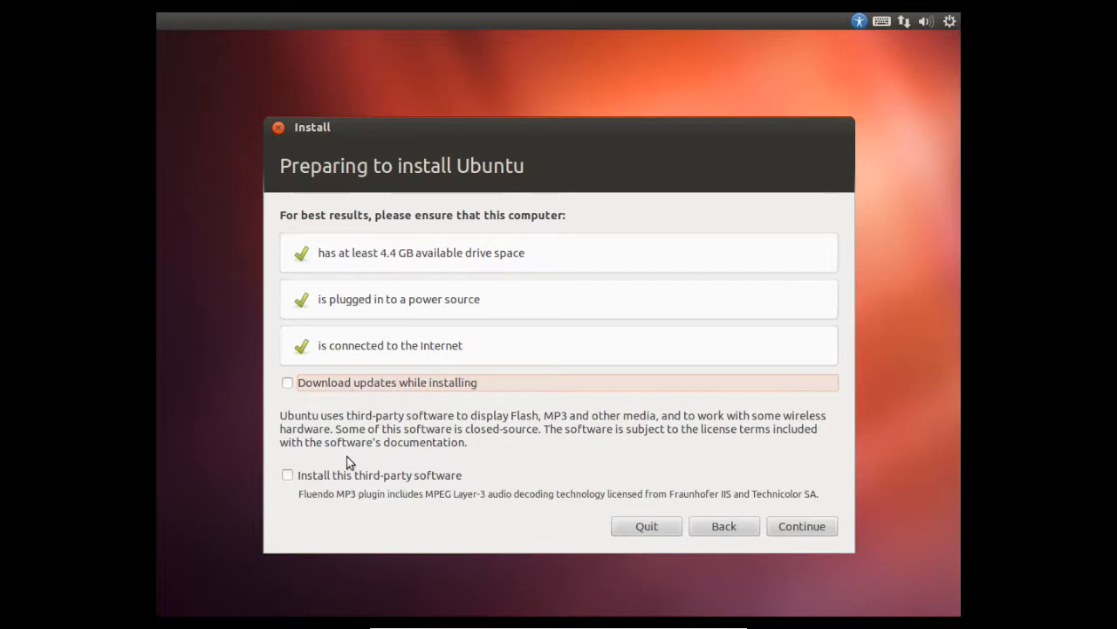
{"action": "left_click", "coordinate": [782, 527]}
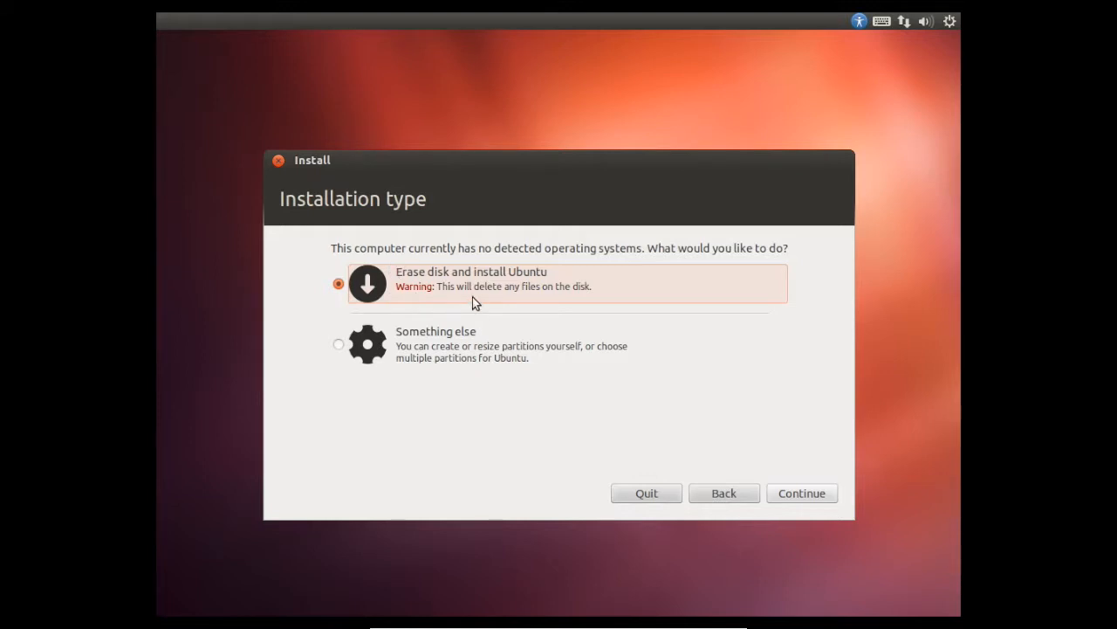
{"action": "left_click", "coordinate": [796, 494]}
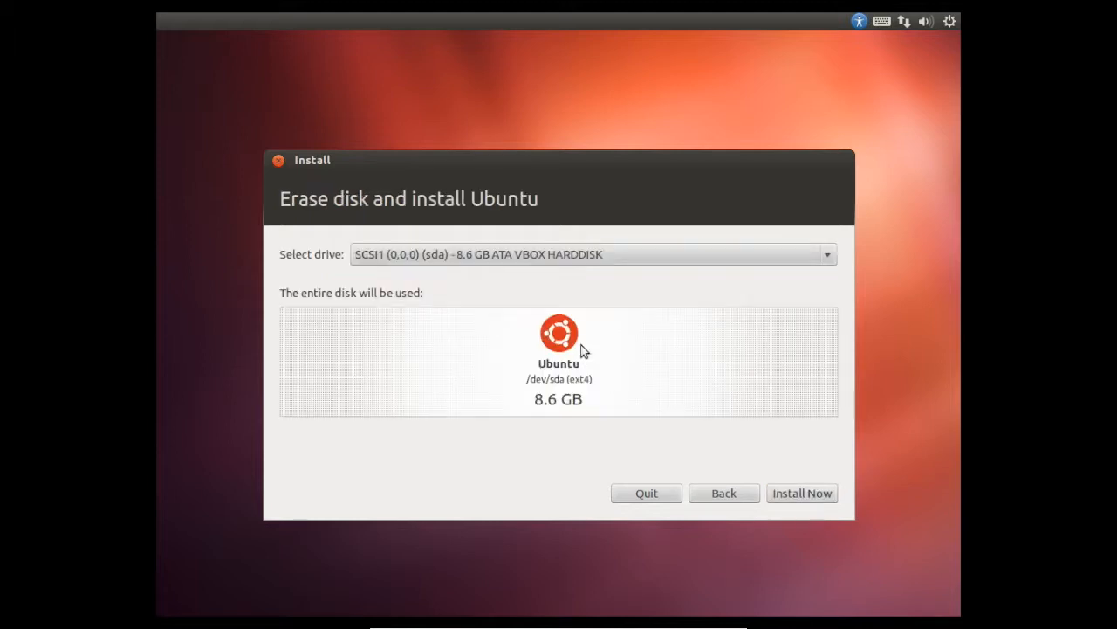
{"action": "left_click", "coordinate": [505, 257]}
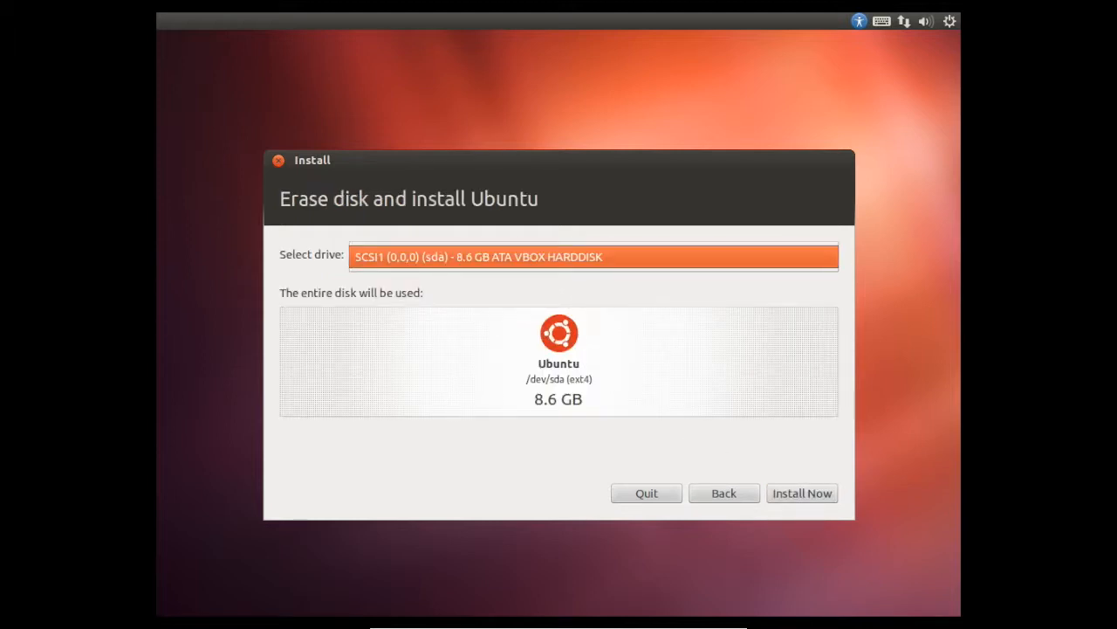
{"action": "left_click", "coordinate": [506, 283]}
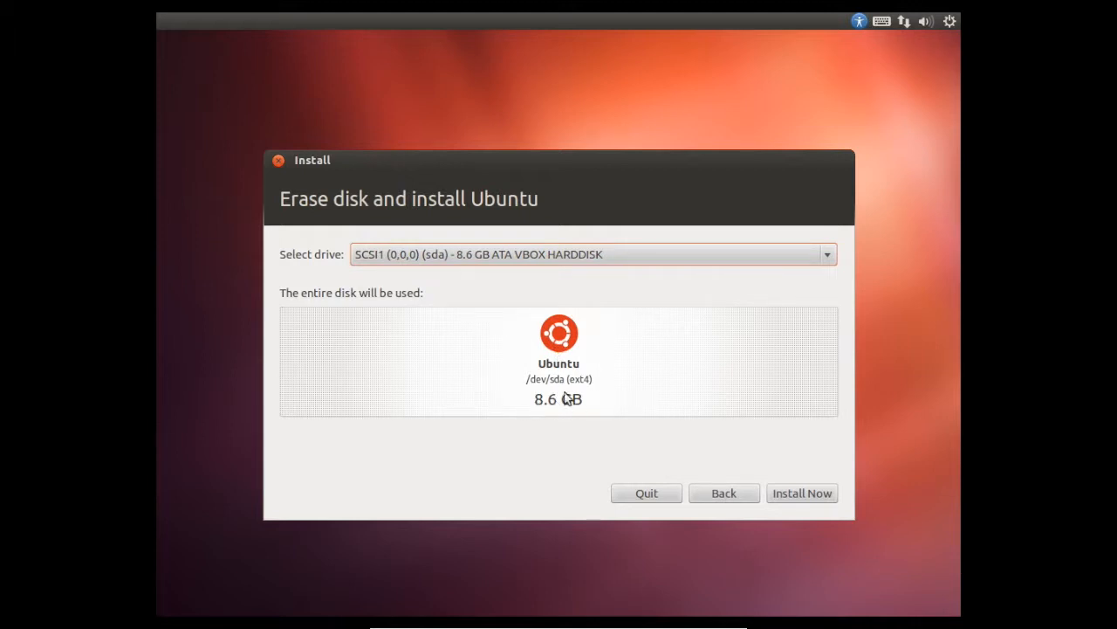
{"action": "left_click", "coordinate": [782, 492]}
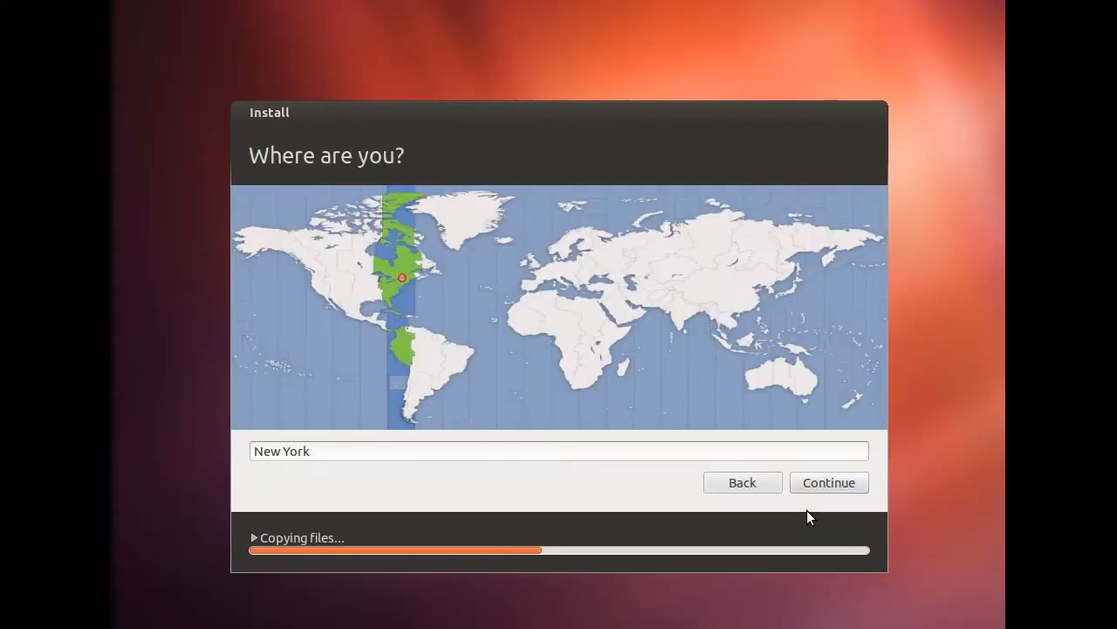
Set the location and time zone to Matamoros and continue
{"action": "left_click", "coordinate": [361, 304]}
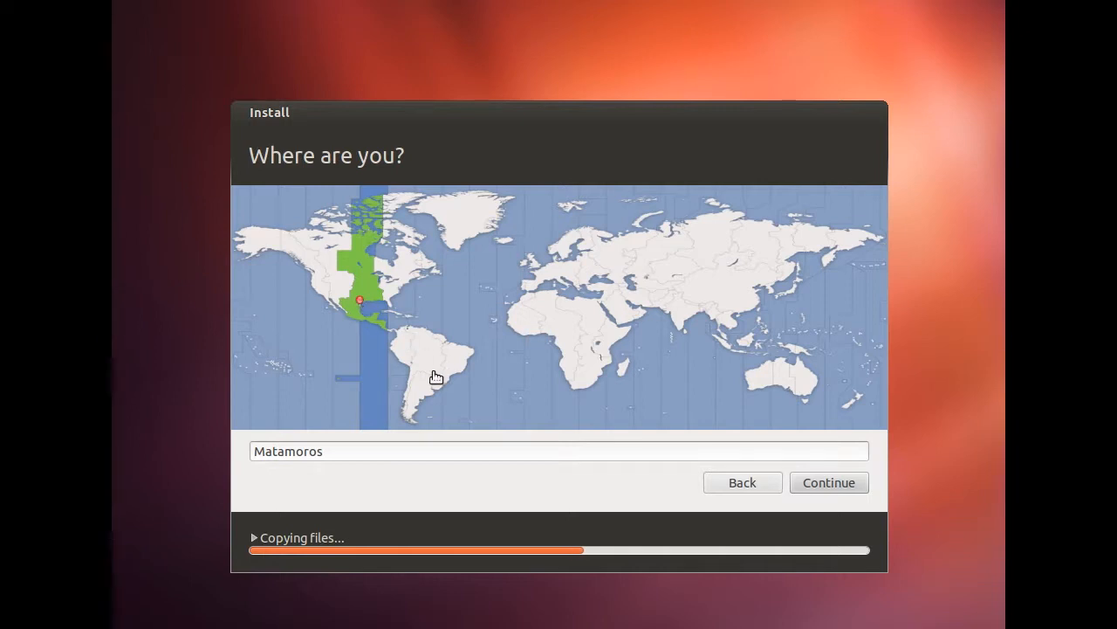
{"action": "left_click", "coordinate": [829, 483]}
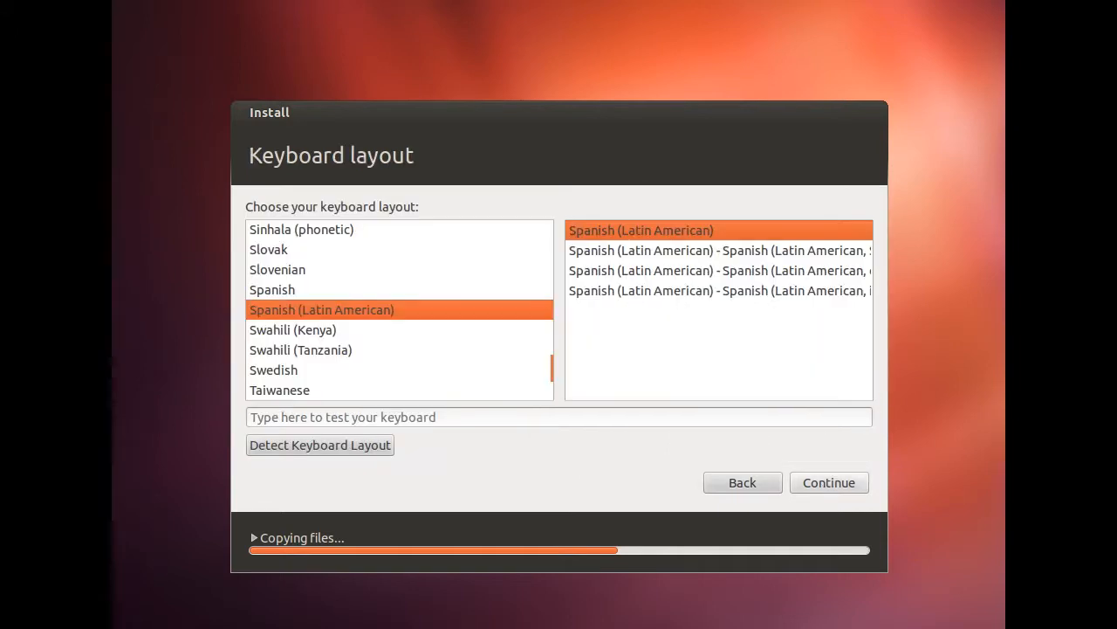
Choose the English (US) keyboard layout, test it in the typing field, and continue
{"action": "left_click", "coordinate": [302, 352]}
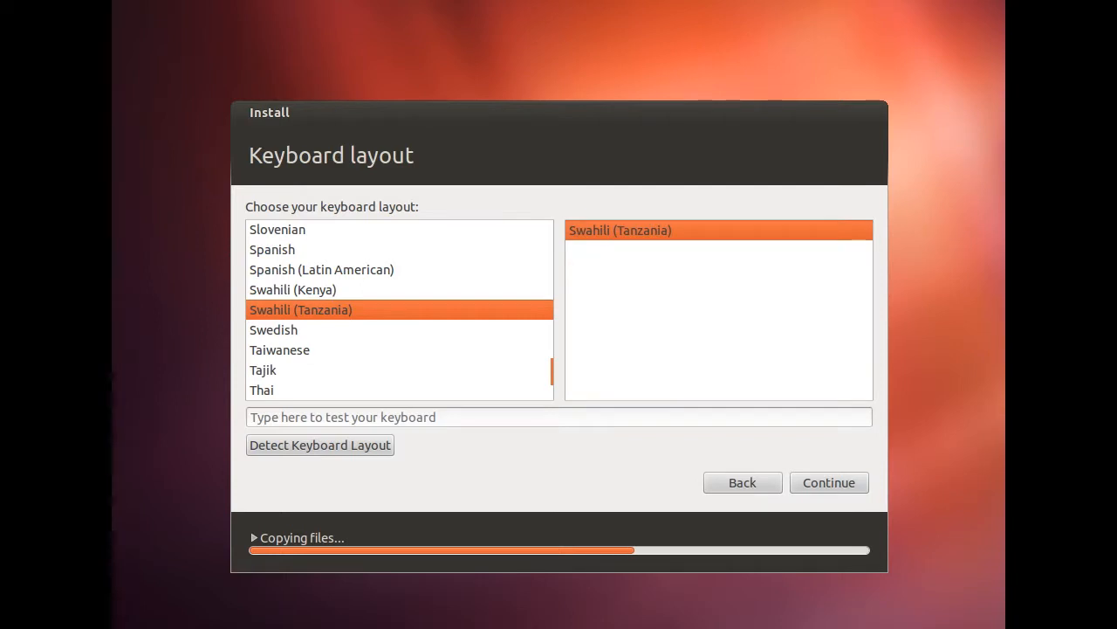
{"action": "type", "text": "e"}
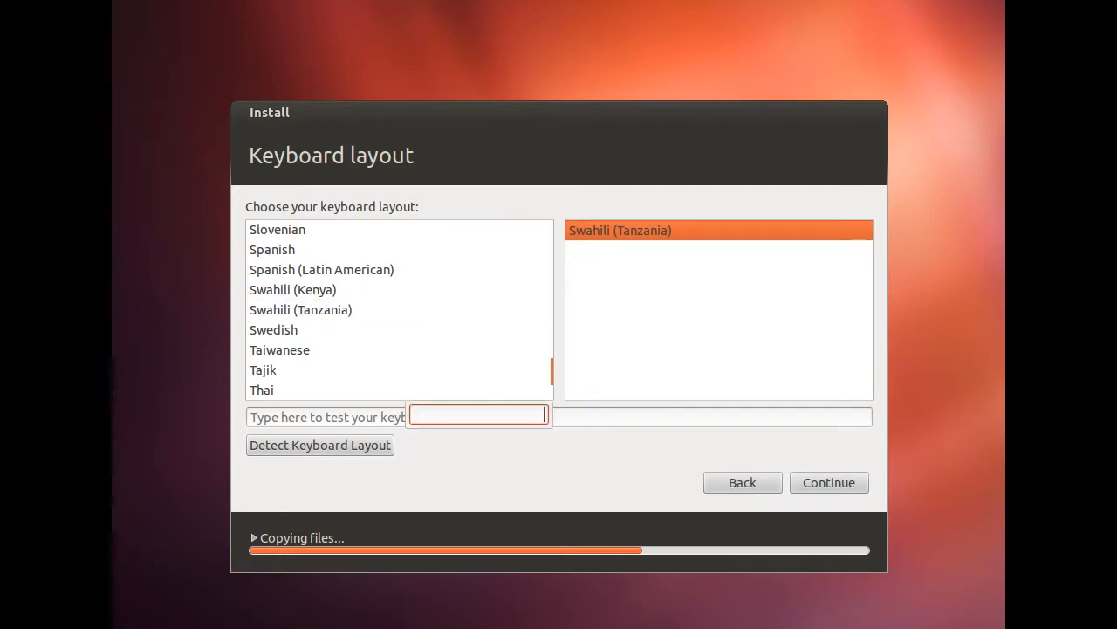
{"action": "left_click", "coordinate": [302, 309]}
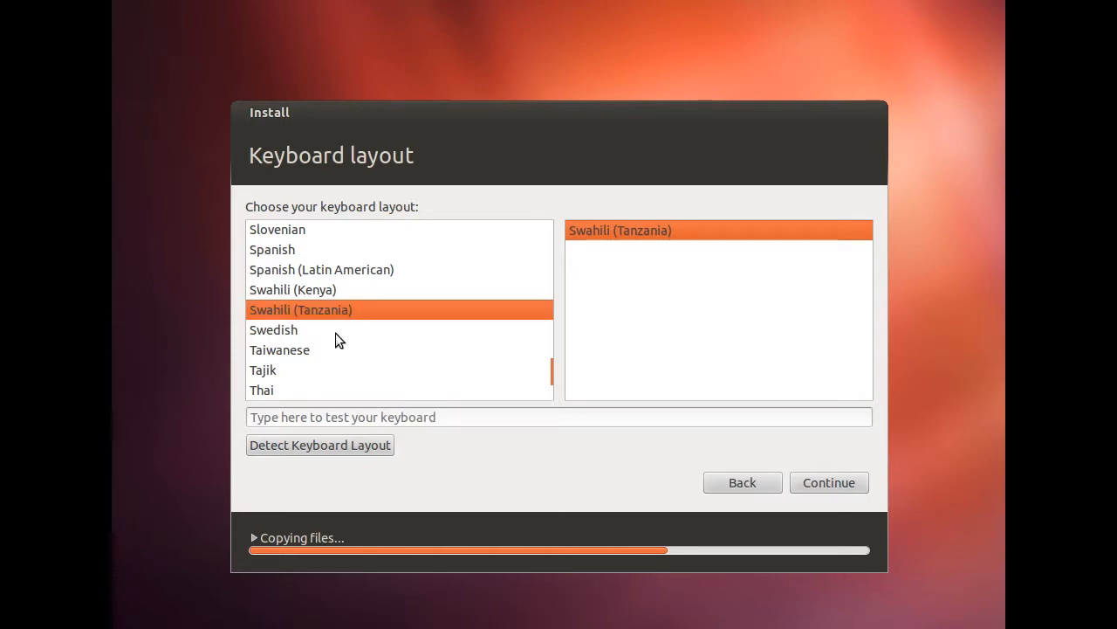
{"action": "left_click_drag", "start_coordinate": [557, 370], "coordinate": [559, 284]}
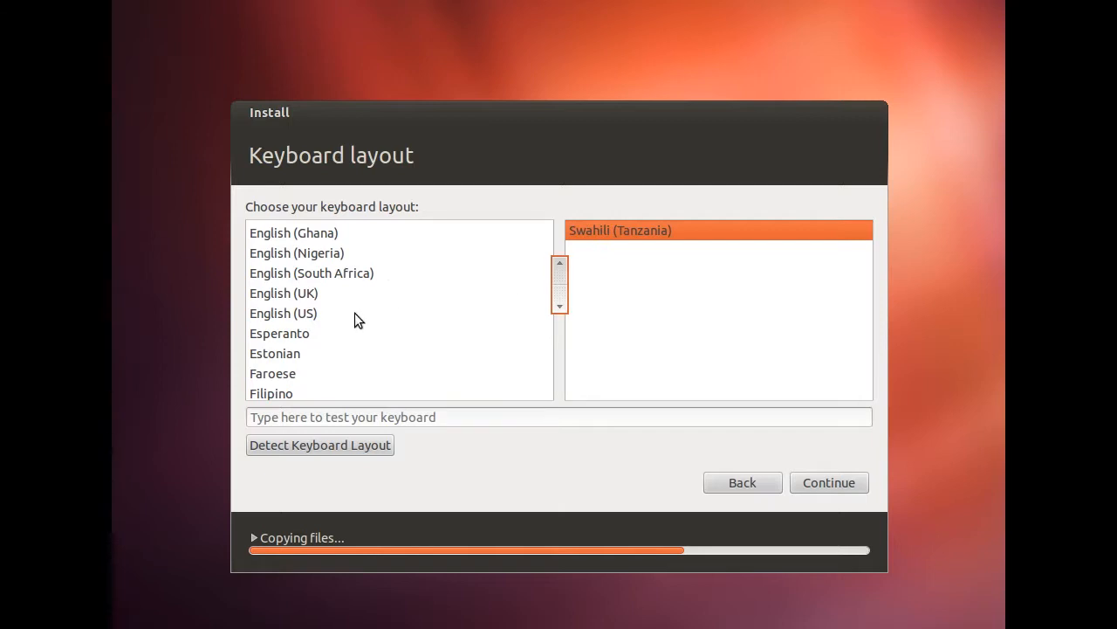
{"action": "left_click", "coordinate": [308, 314]}
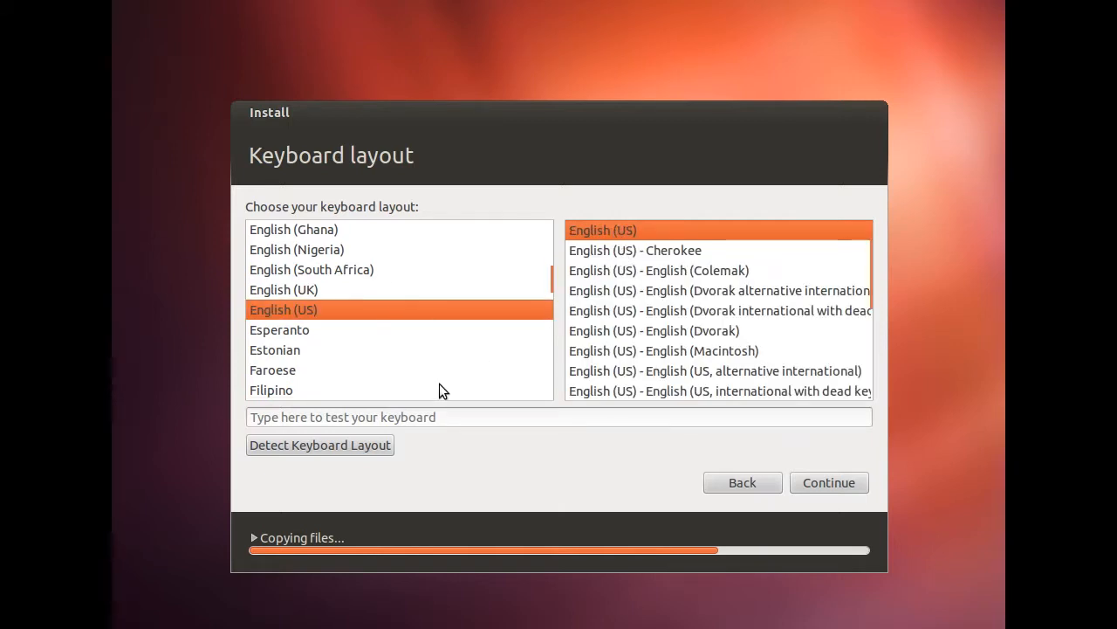
{"action": "left_click", "coordinate": [401, 418]}
{"action": "type", "text": ";dskfjas;lkdfjas;ldkfjasdf"}
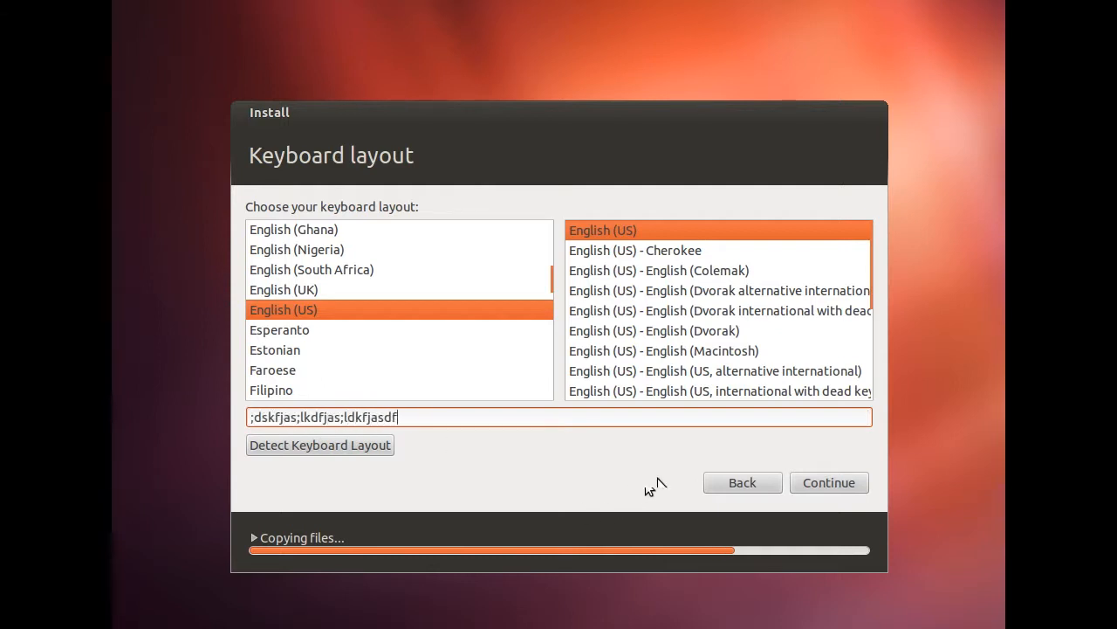
{"action": "left_click", "coordinate": [846, 487]}
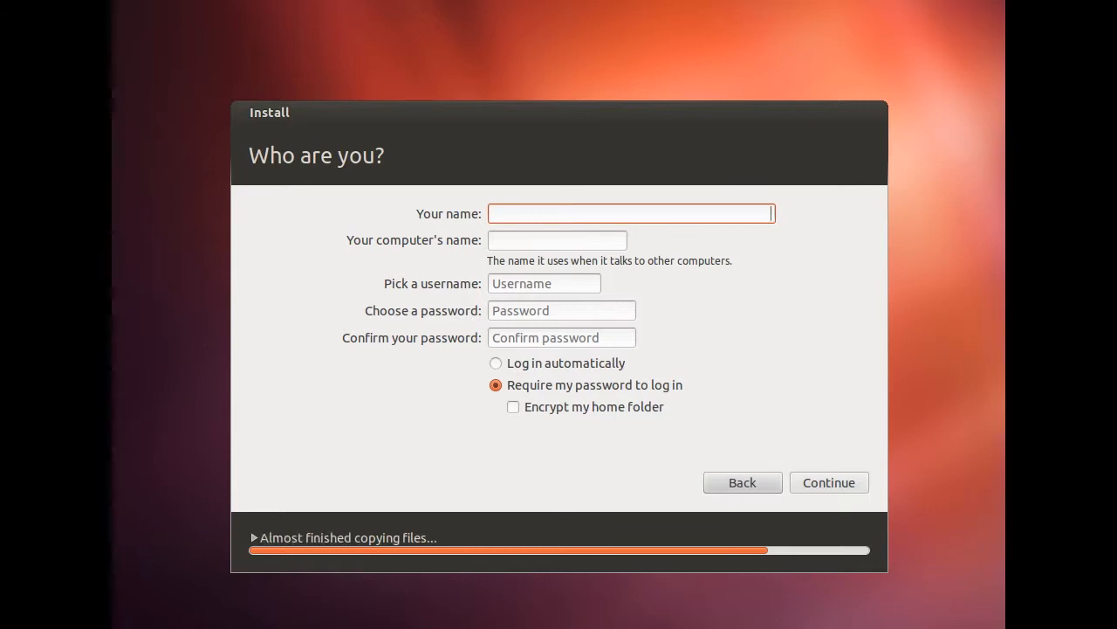
Enter the user's name and a confirmed password, keep 'Require my password to log in', and continue
{"action": "type", "text": "JPeroutek"}
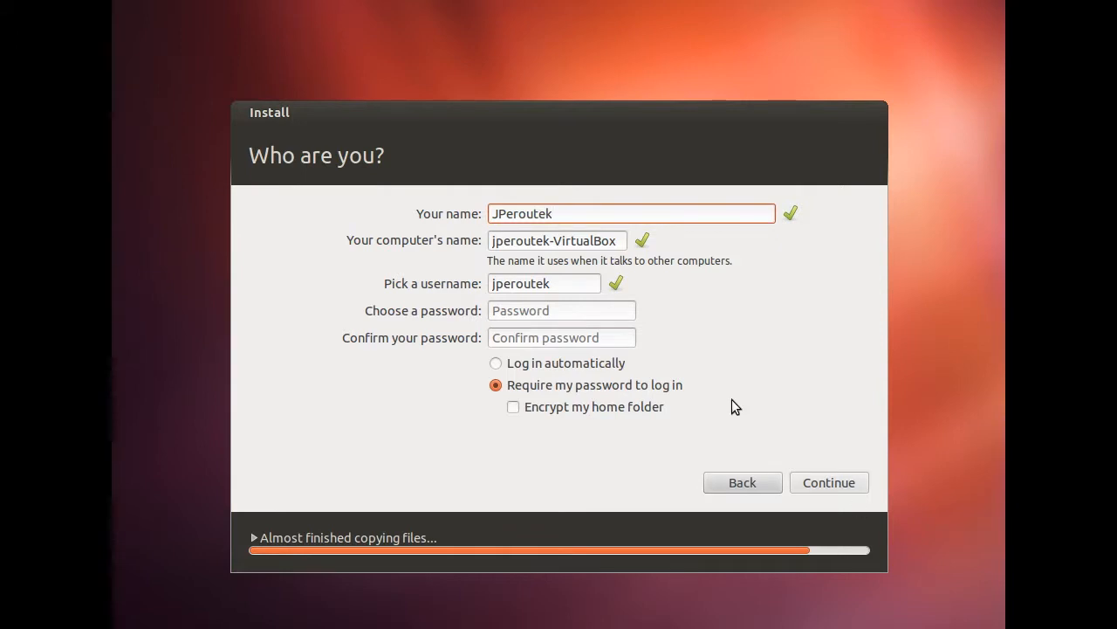
{"action": "left_click", "coordinate": [582, 312]}
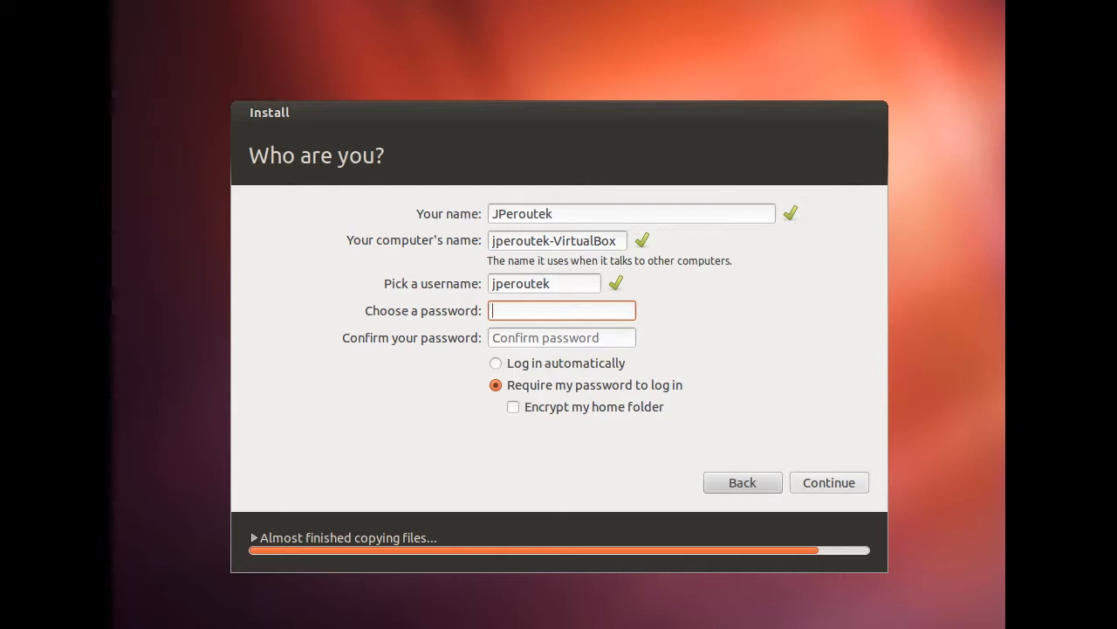
{"action": "type", "text": "*****"}
{"action": "key", "text": "Tab"}
{"action": "type", "text": "****"}
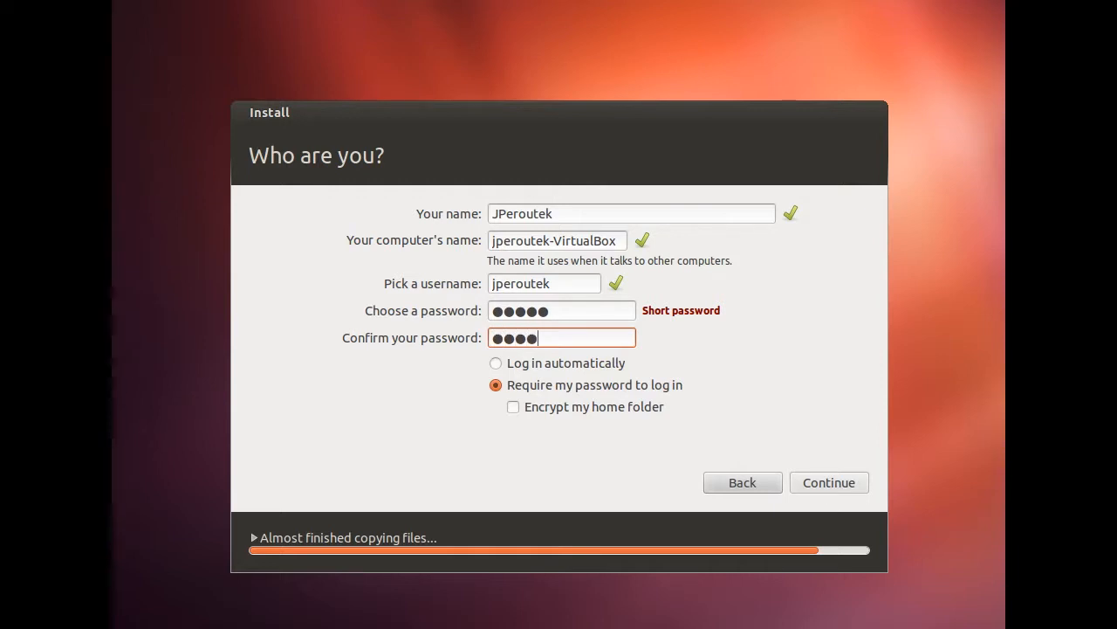
{"action": "type", "text": "*"}
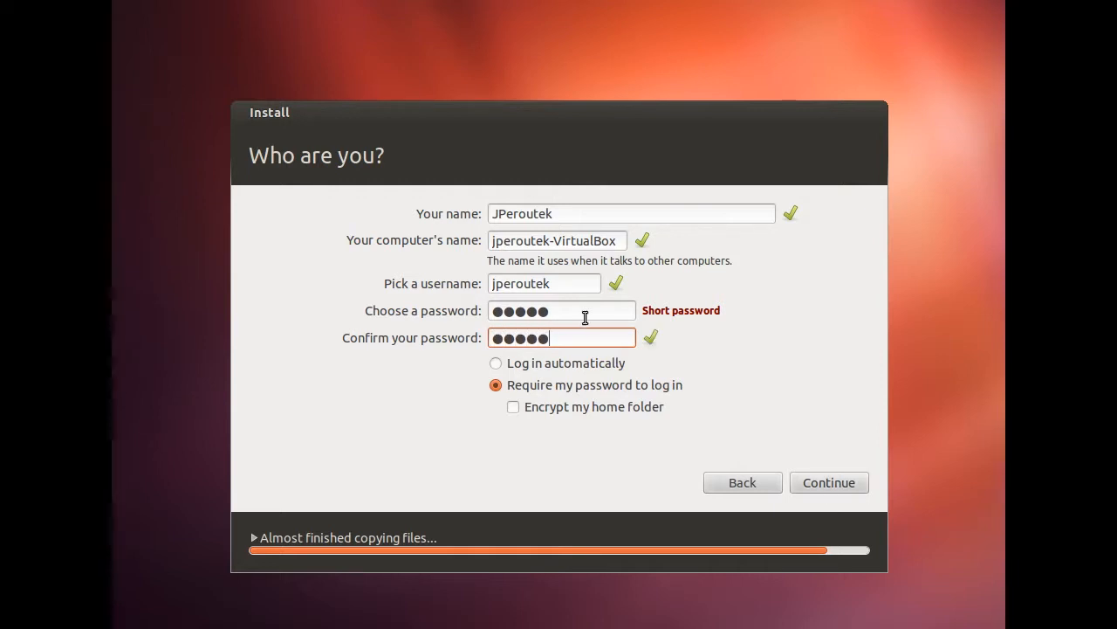
{"action": "left_click", "coordinate": [496, 363]}
{"action": "left_click", "coordinate": [496, 385]}
{"action": "left_click", "coordinate": [823, 479]}
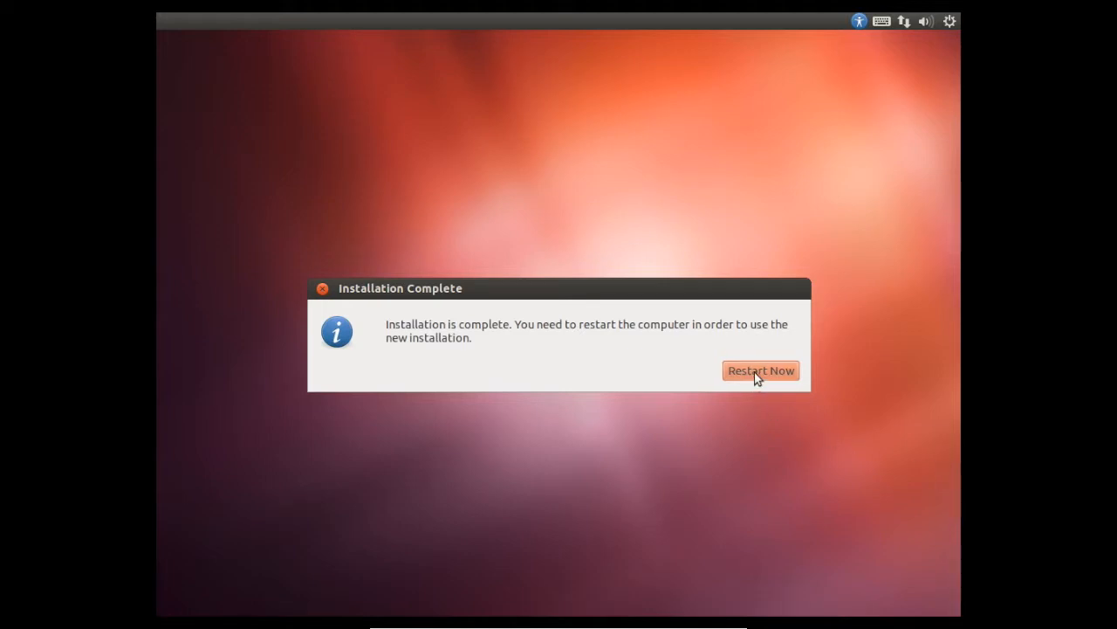
Choose Restart Now in the Installation Complete dialog to boot the new Ubuntu system
{"action": "left_click", "coordinate": [754, 373]}
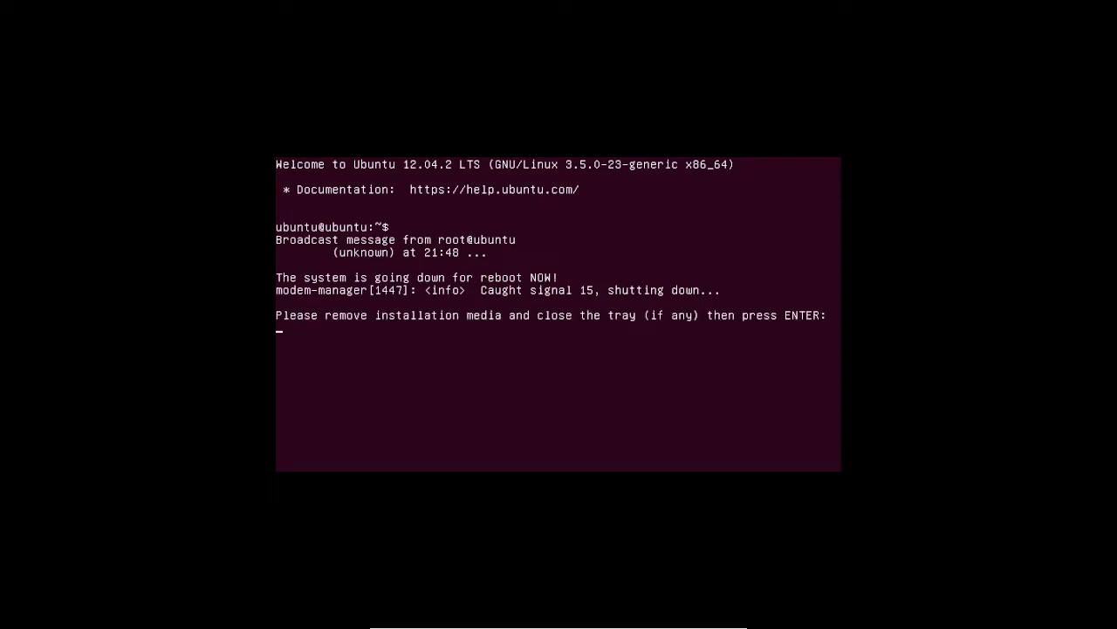
Confirm the remove-media prompt so the VM reboots, then show the Devices > CD/DVD Devices options
{"action": "key", "text": "Return"}
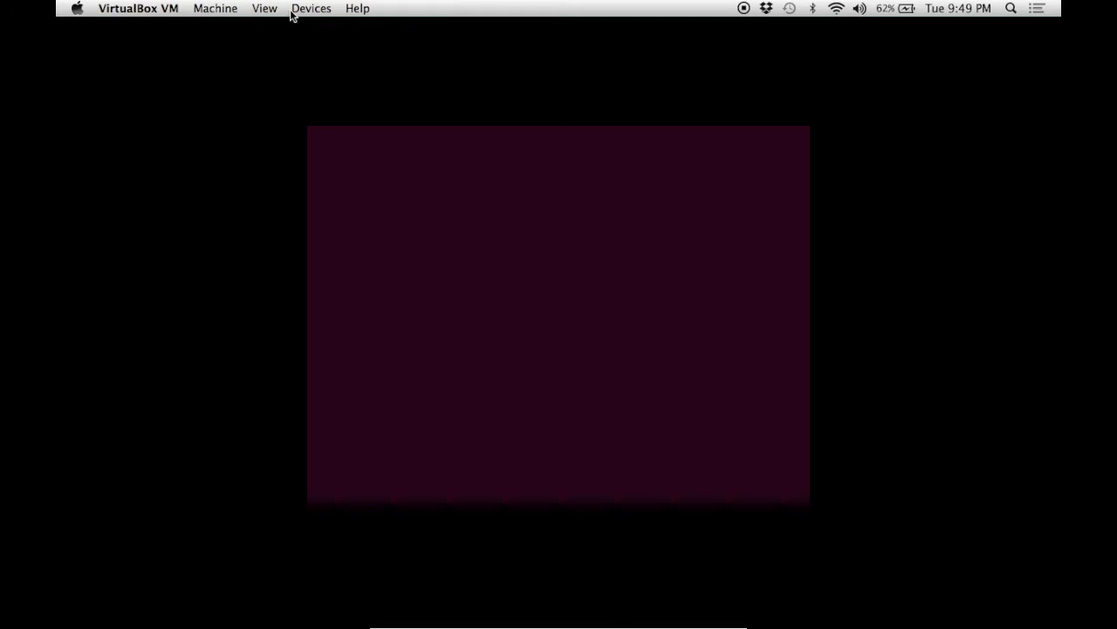
{"action": "left_click", "coordinate": [298, 12]}
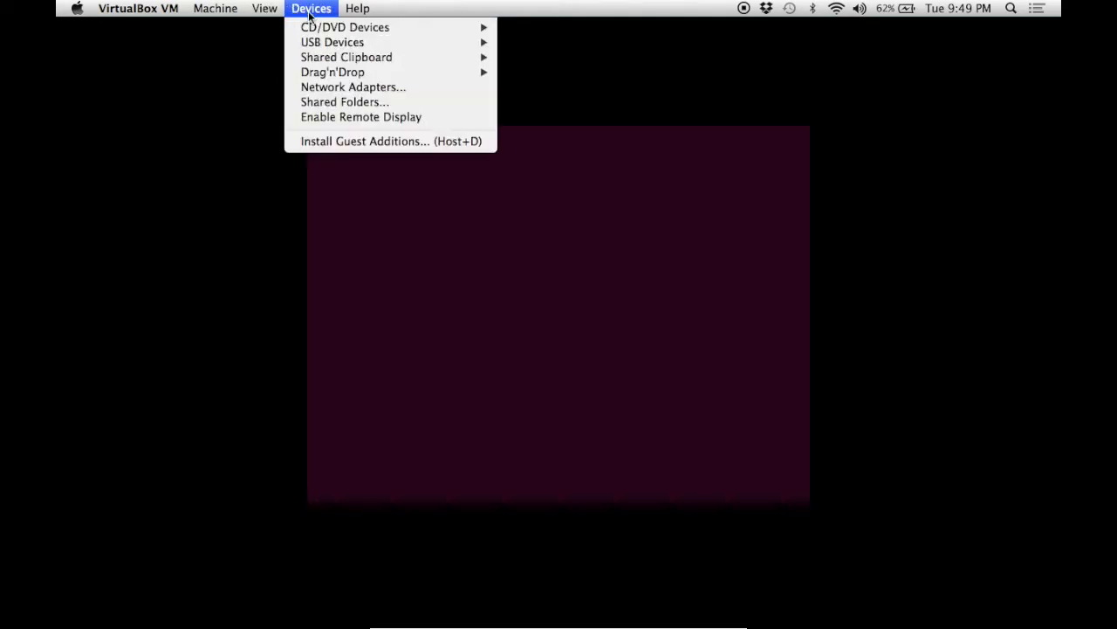
{"action": "mouse_move", "coordinate": [311, 35]}
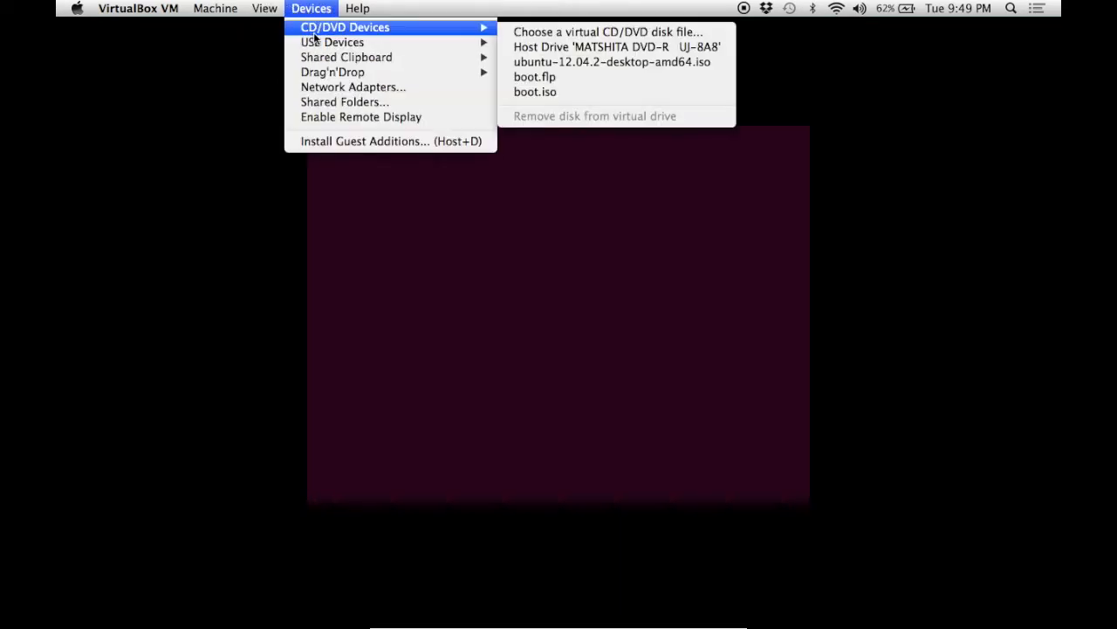